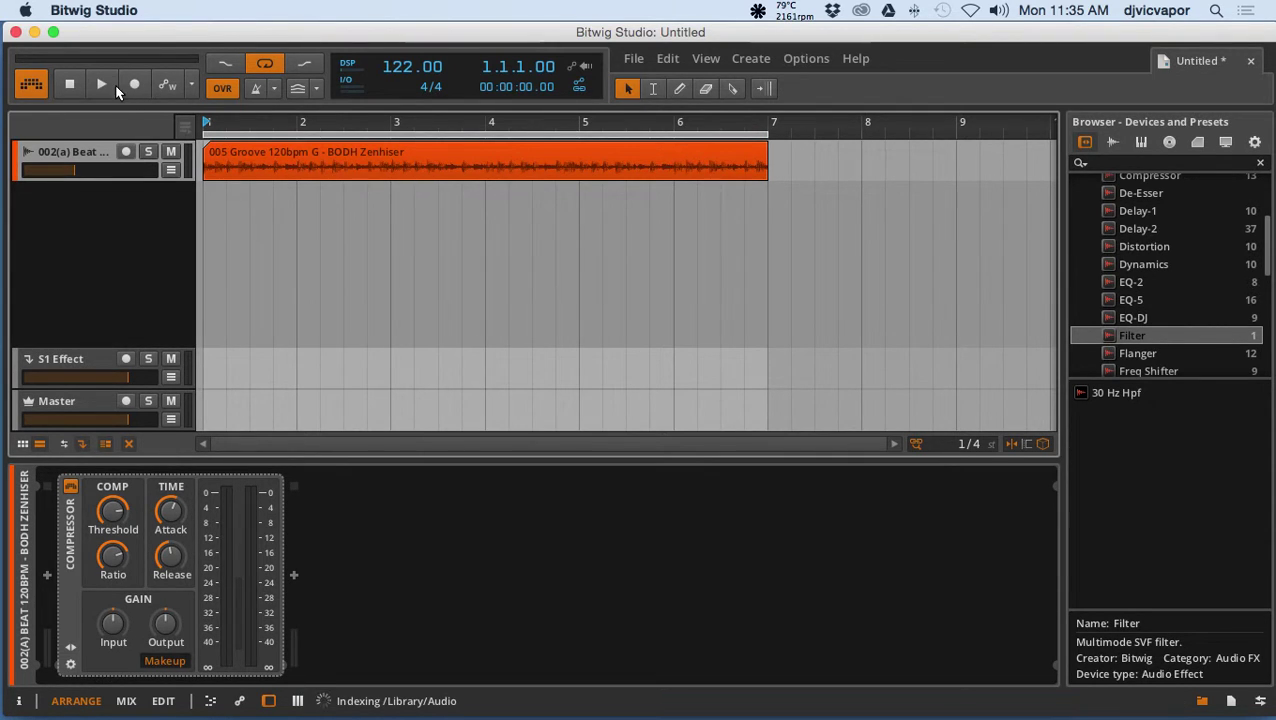
Step: Start playback of the 005 Groove 120bpm G clip from the beginning
left_click(113, 87)
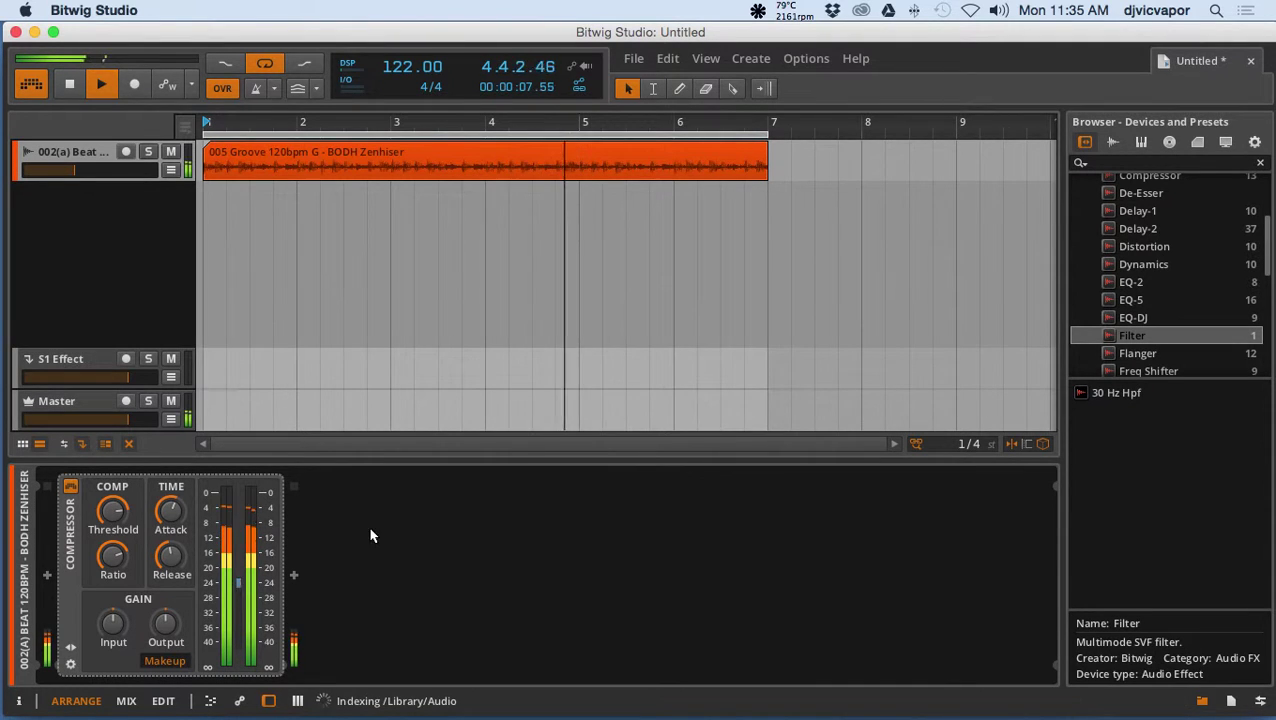
Step: Switch to the MIX view and select the Master track to show its empty device chain
left_click(126, 701)
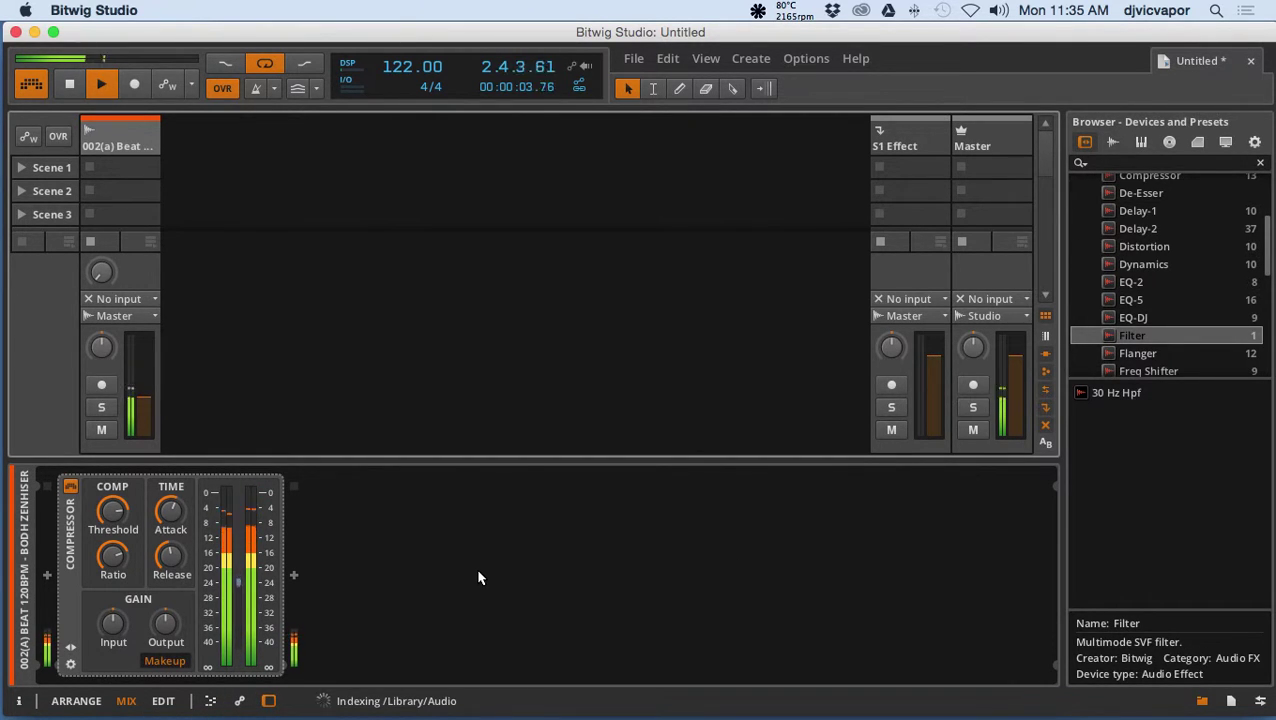
left_click(983, 146)
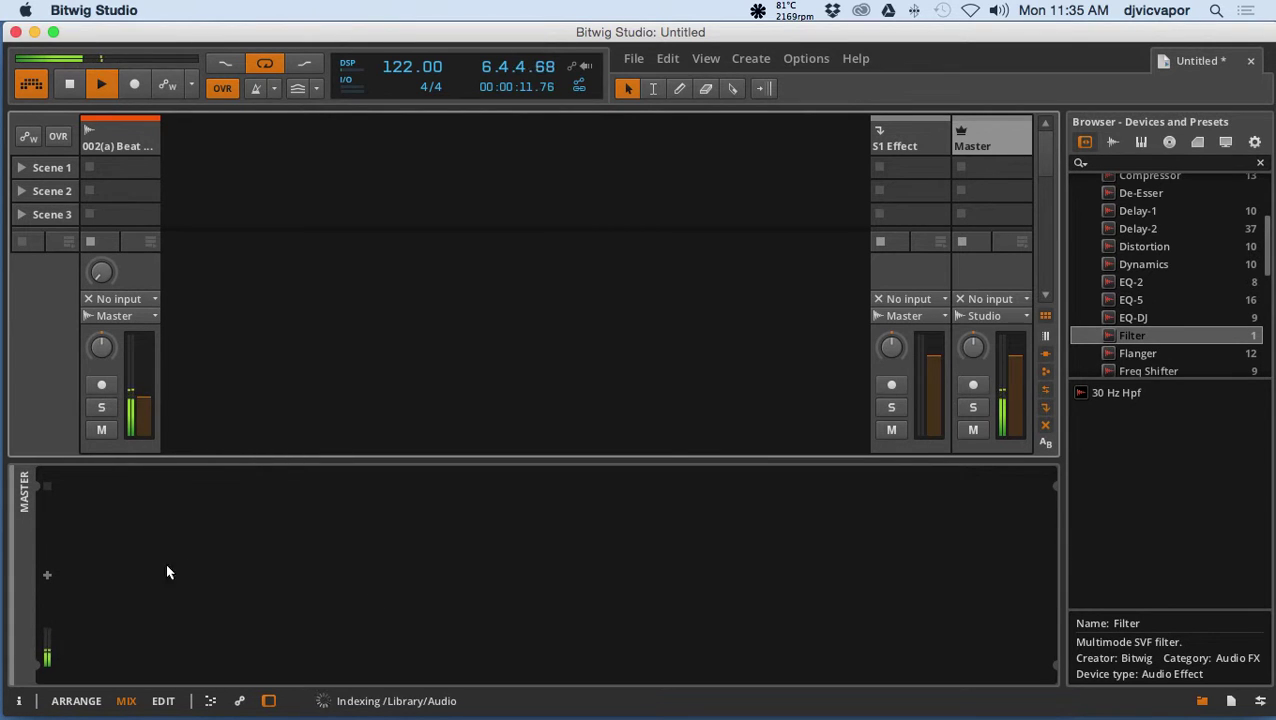
left_click(47, 578)
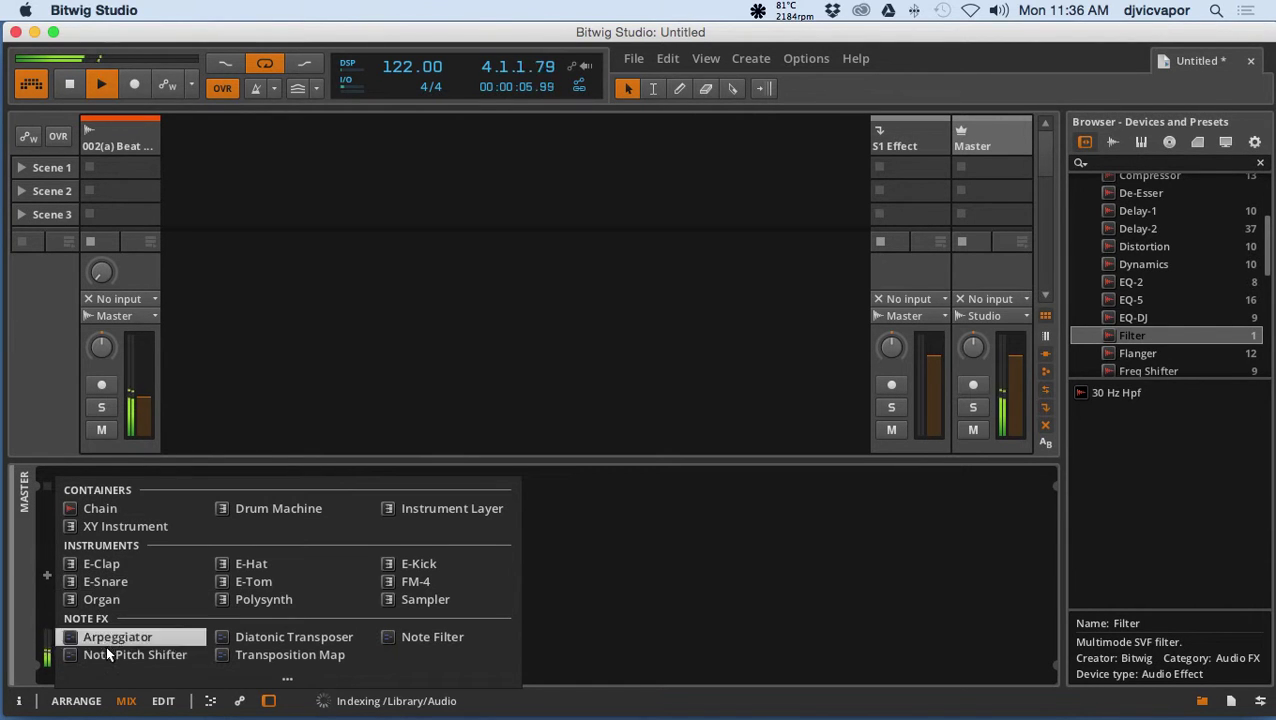
left_click(47, 575)
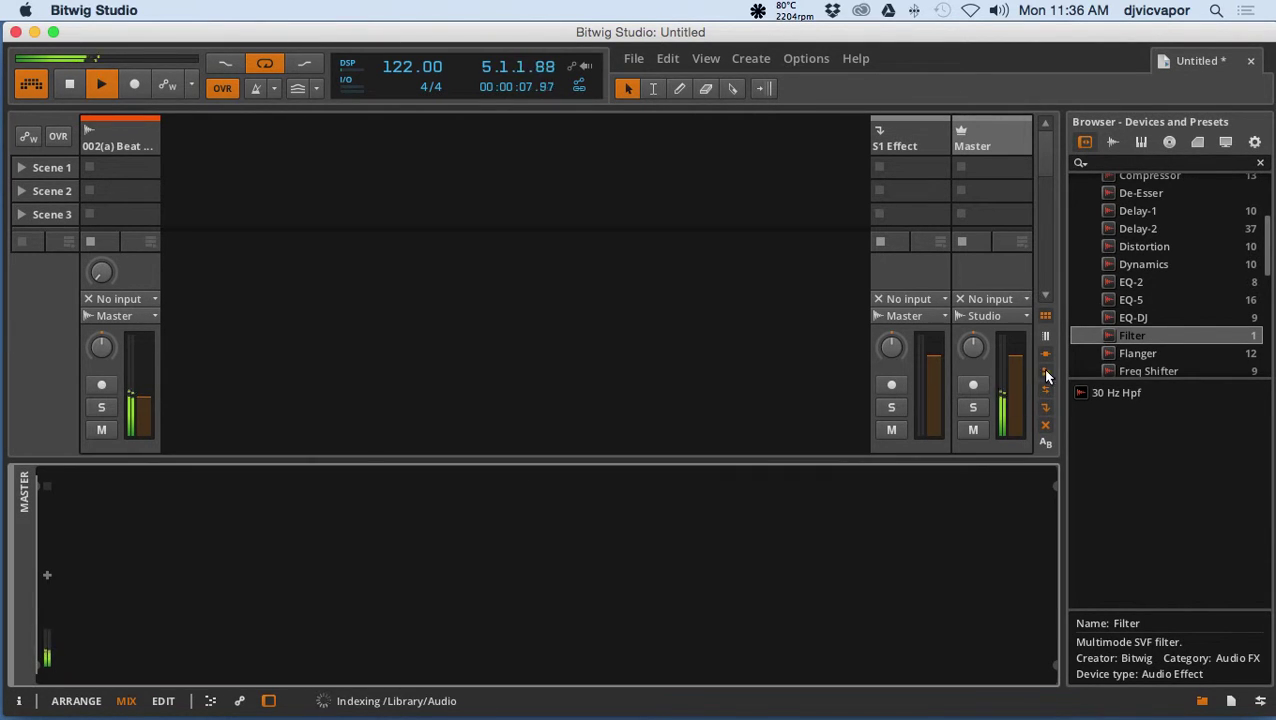
scroll(1112, 252, "up", 5)
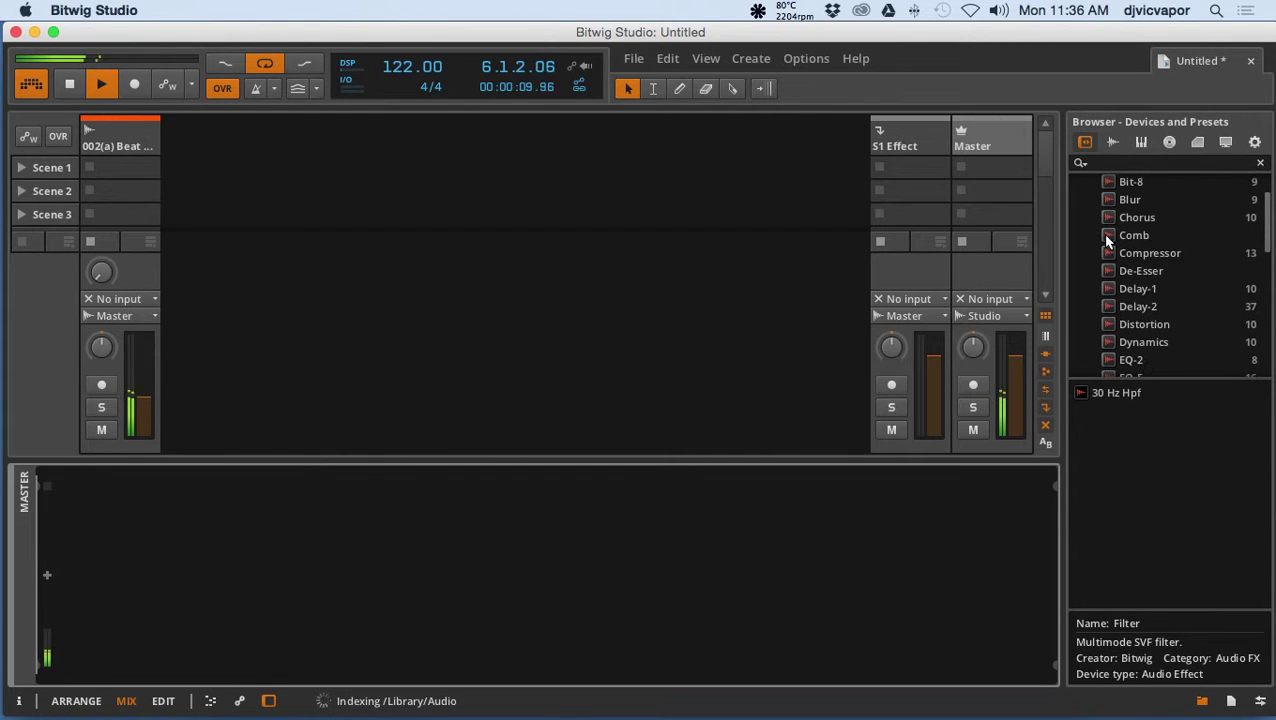
left_click_drag(1107, 250, 665, 583)
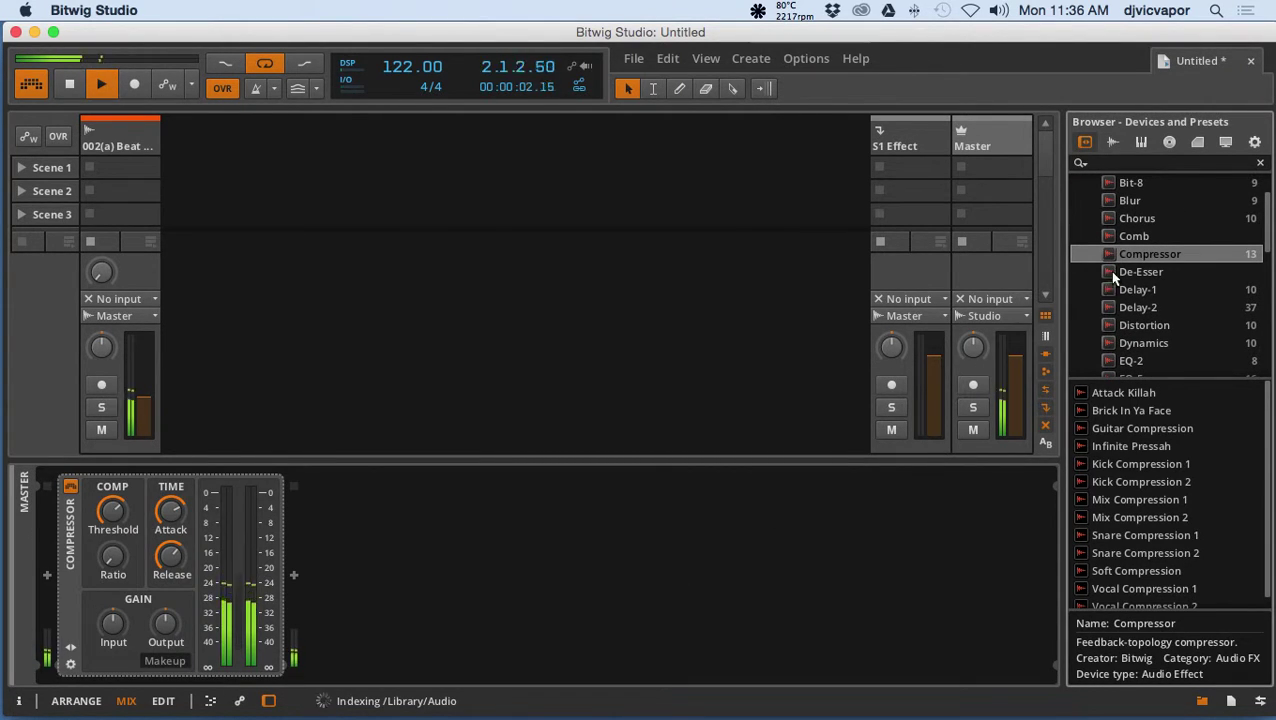
Step: Add EQ-5 after the Compressor, then a Peak Limiter at the end of the chain
scroll(1118, 264, "down", 4)
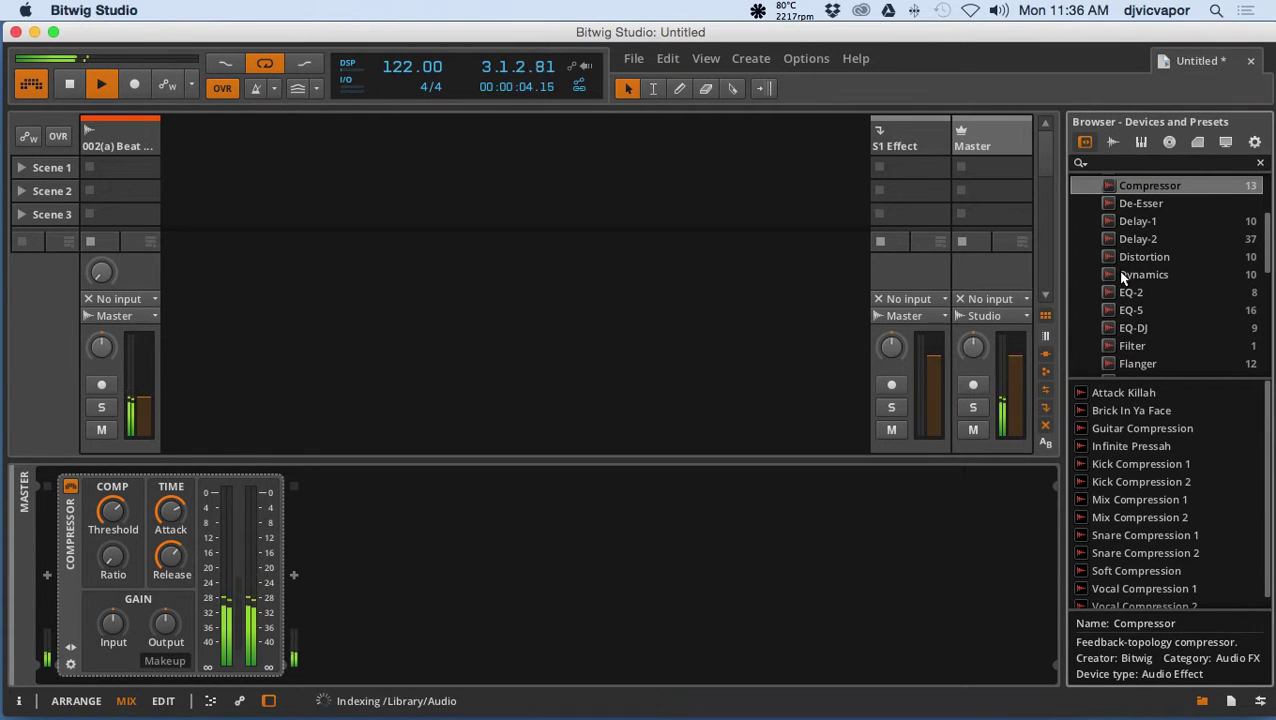
left_click_drag(1116, 312, 680, 509)
scroll(1120, 300, "down", 5)
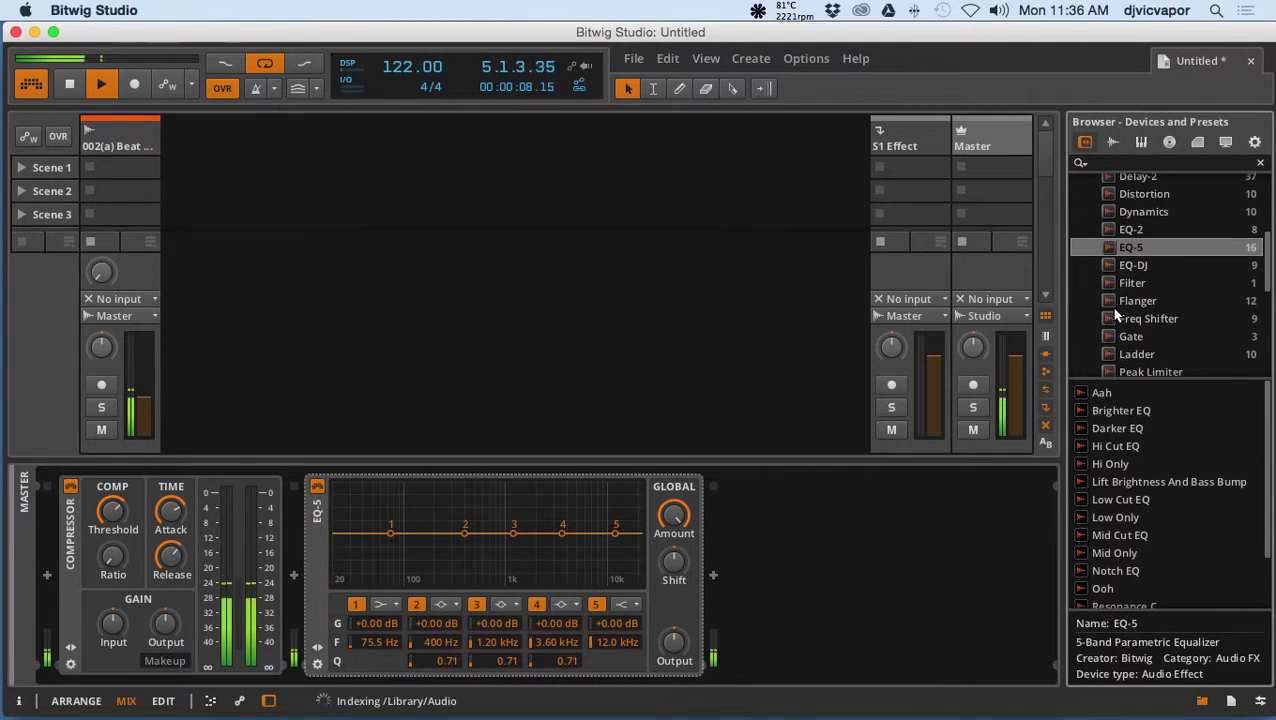
scroll(1116, 315, "down", 3)
left_click_drag(1110, 304, 895, 528)
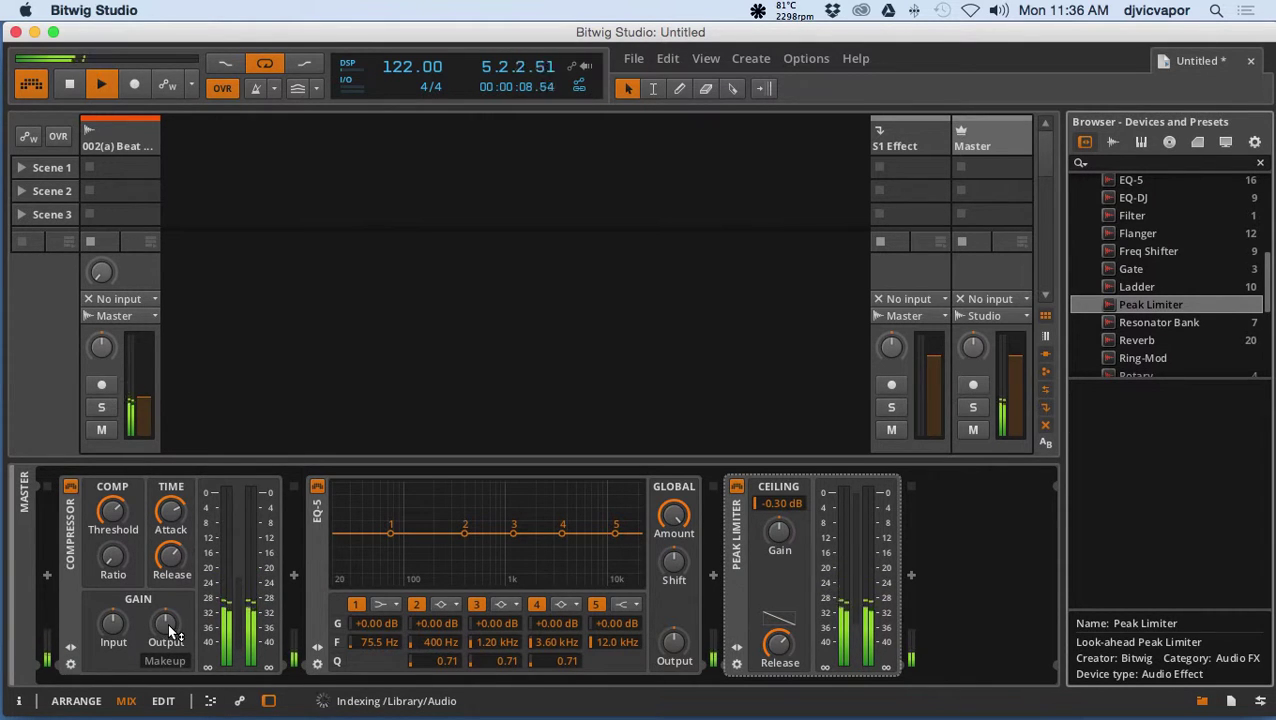
Step: Raise the Master Compressor's Ratio to about 1.60:1
left_click_drag(114, 558, 113, 506)
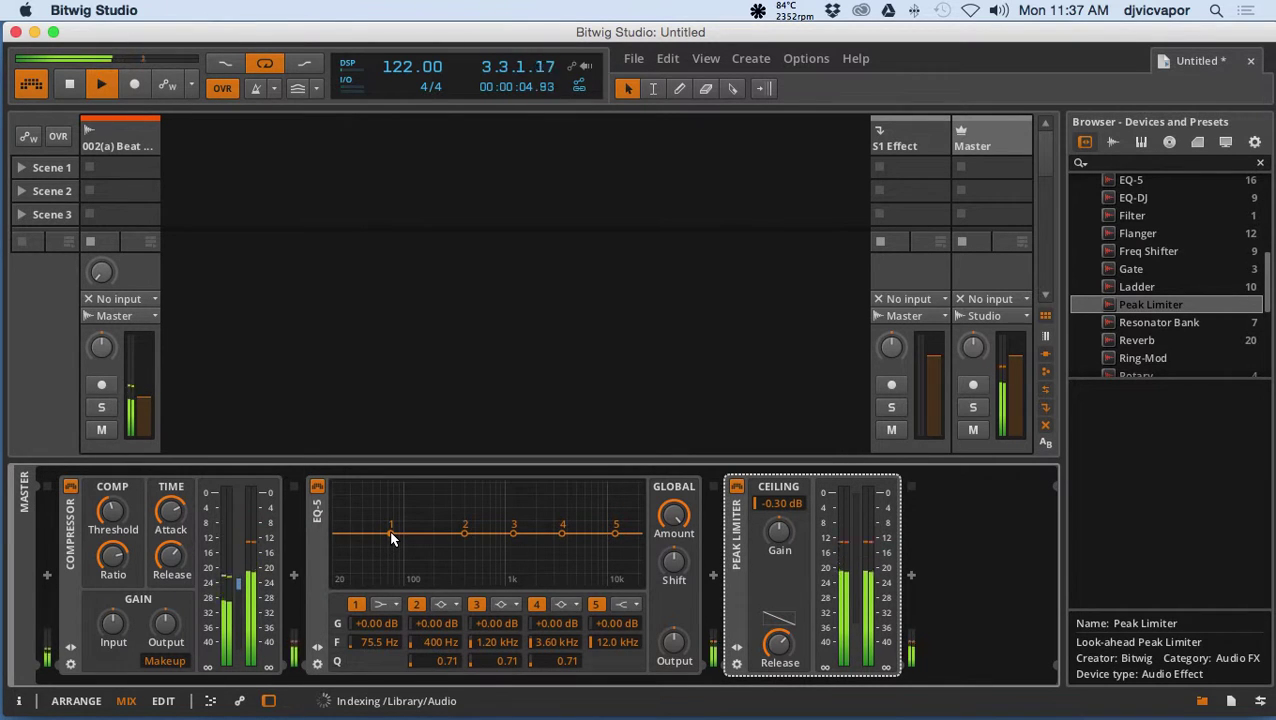
Step: Boost the EQ-5 lowest band slightly and lift band 4 by 0.50 dB
left_click_drag(392, 538, 466, 535)
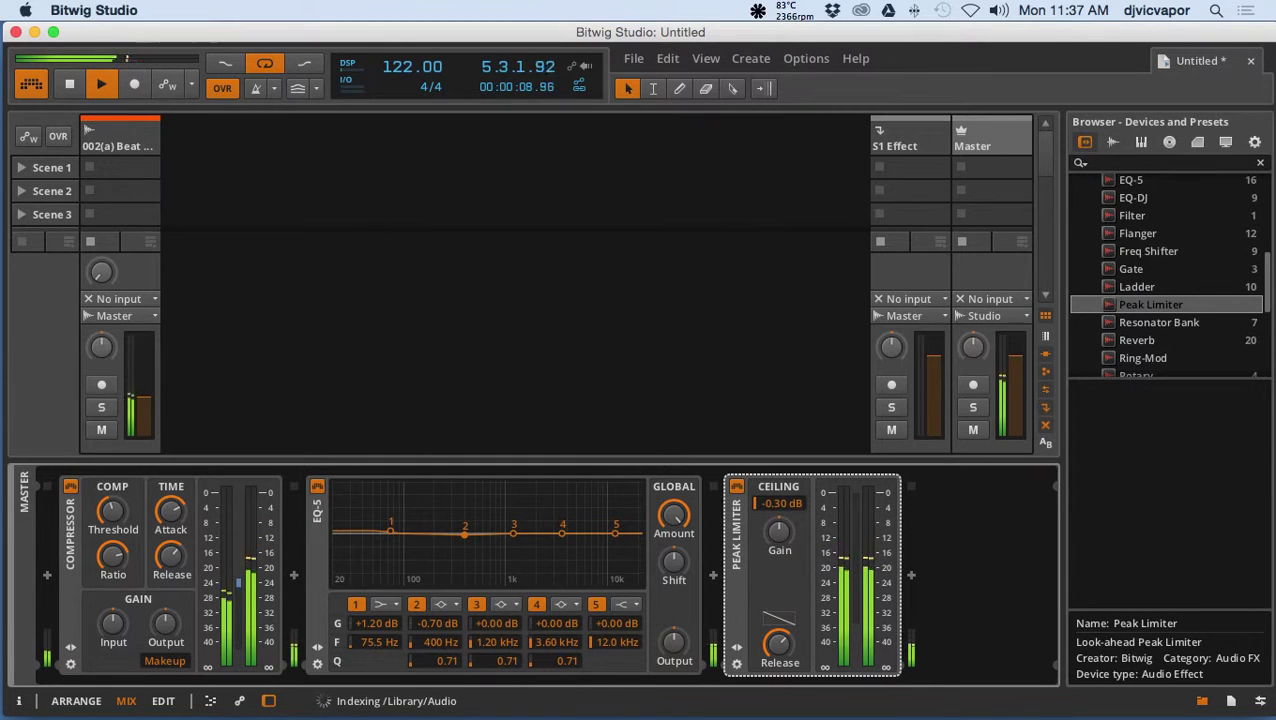
left_click_drag(562, 534, 604, 524)
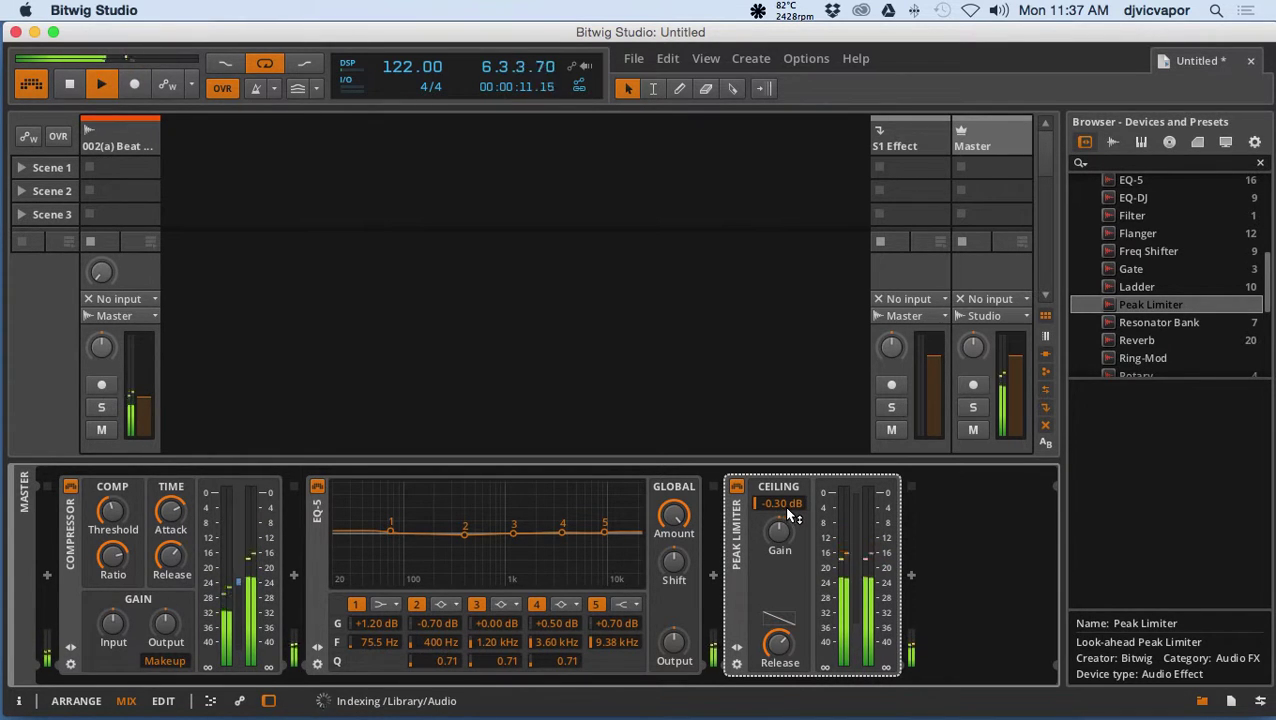
left_click_drag(783, 545, 783, 545)
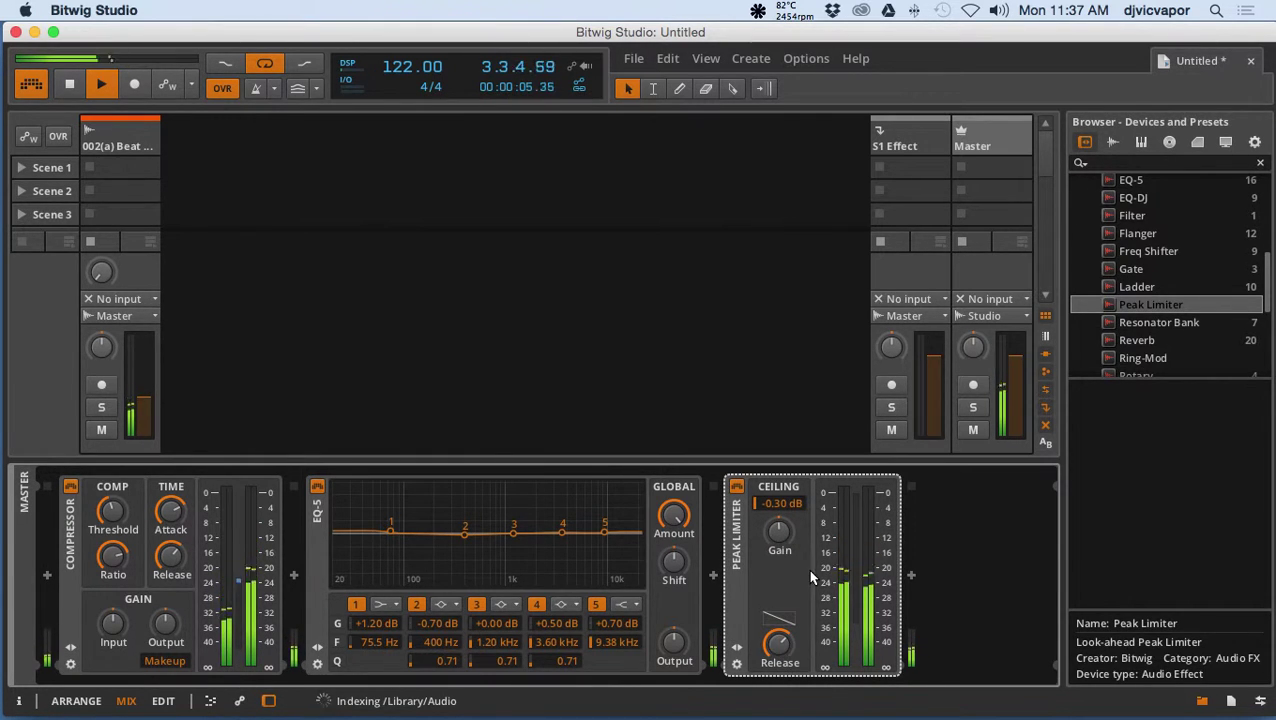
Step: Set the Peak Limiter ceiling to -0.50 dB and release to 285 ms, and raise the Master fader
left_click_drag(774, 503, 774, 512)
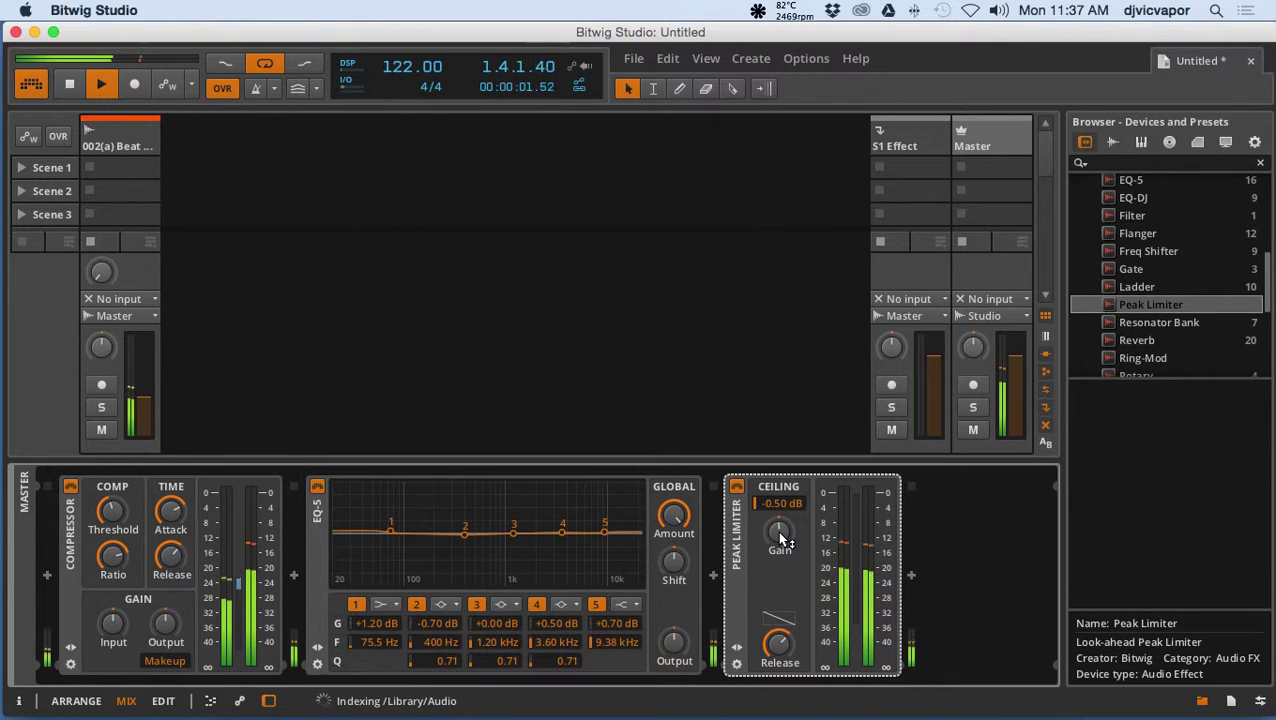
left_click_drag(785, 541, 785, 538)
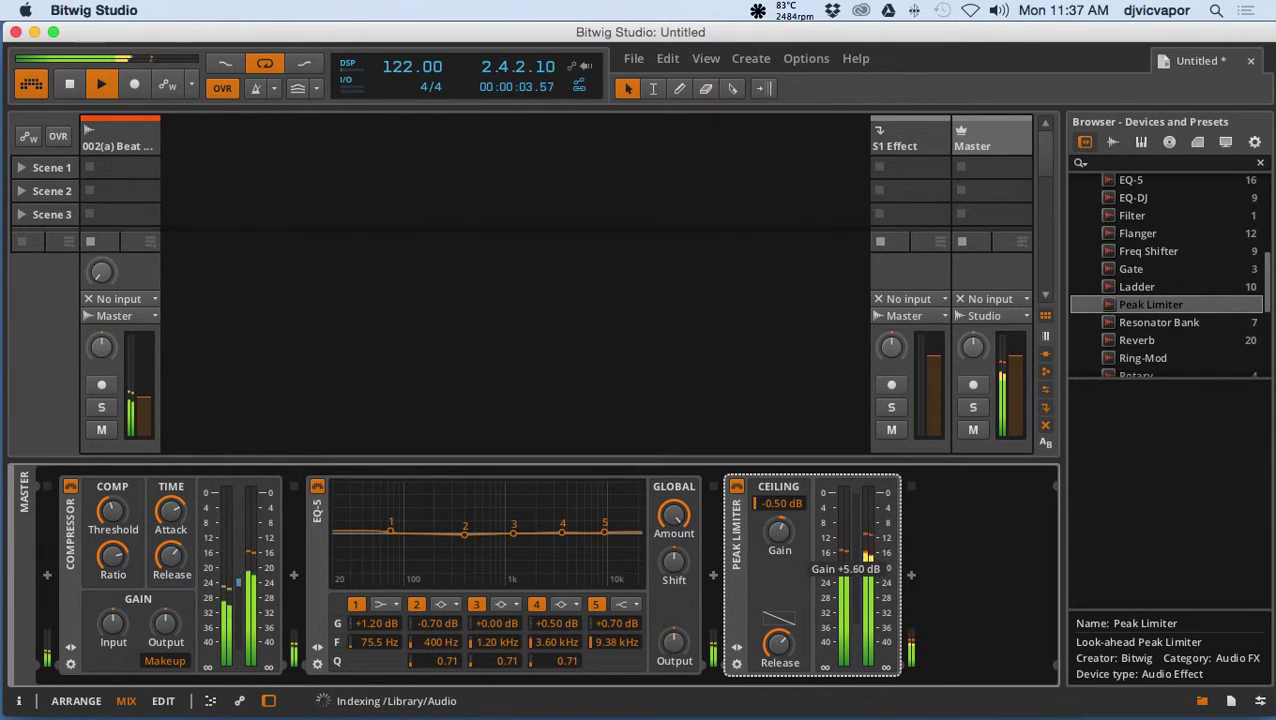
left_click_drag(785, 538, 785, 555)
mouse_move(776, 646)
left_mouse_down()
mouse_move(776, 622)
mouse_move(778, 650)
left_mouse_up()
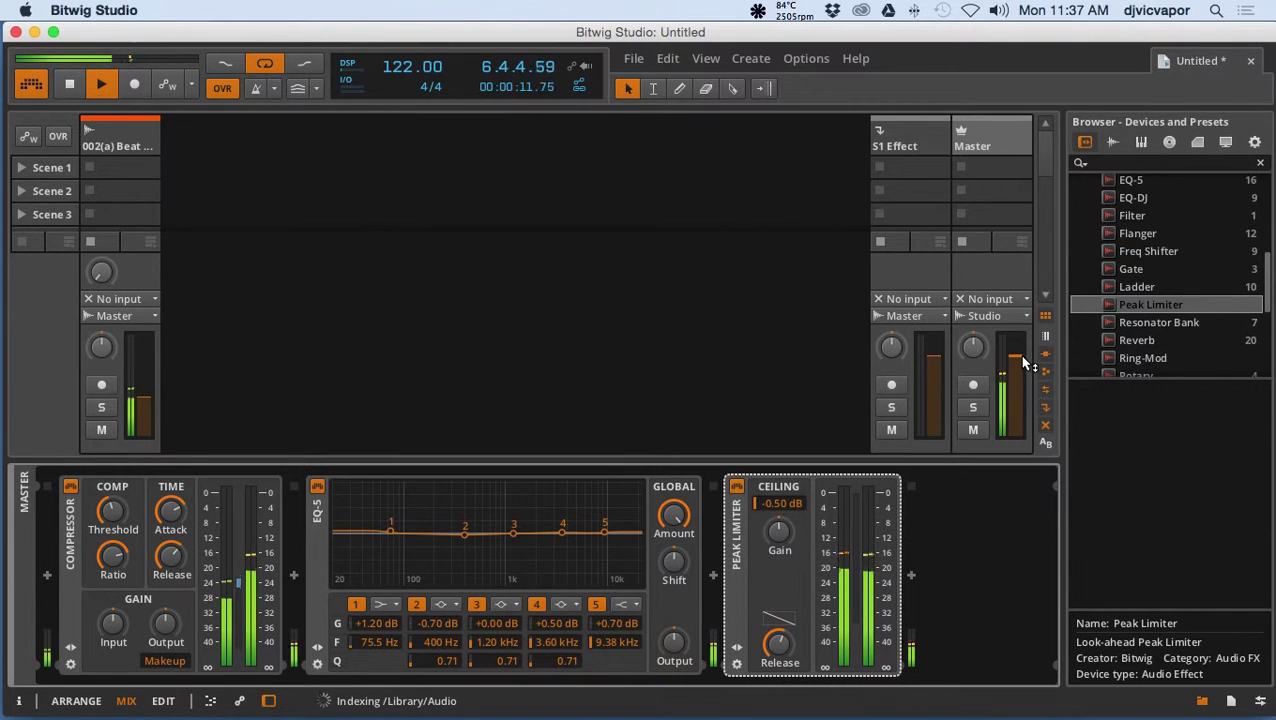
mouse_move(1015, 352)
left_mouse_down()
mouse_move(1015, 337)
mouse_move(1015, 359)
left_mouse_up()
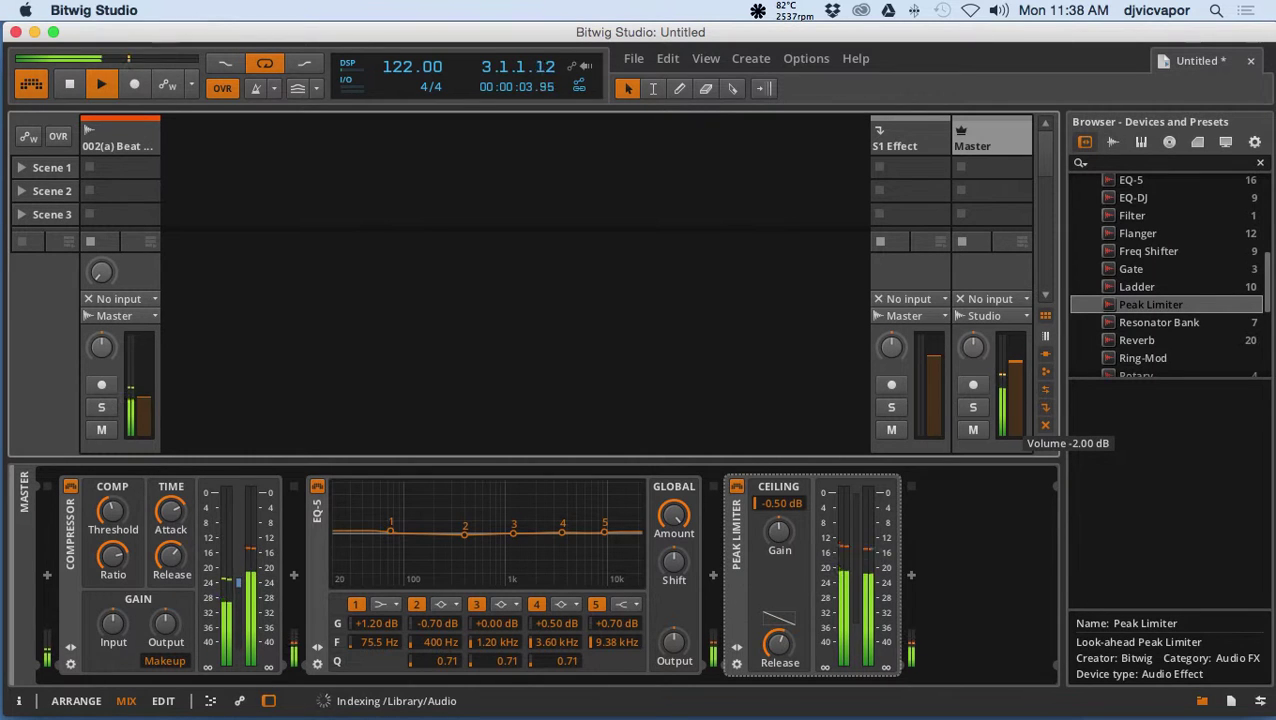
Step: Check the beat track's effects, return to the Master chain, and set the beat track to -7.04 dB
left_click(97, 146)
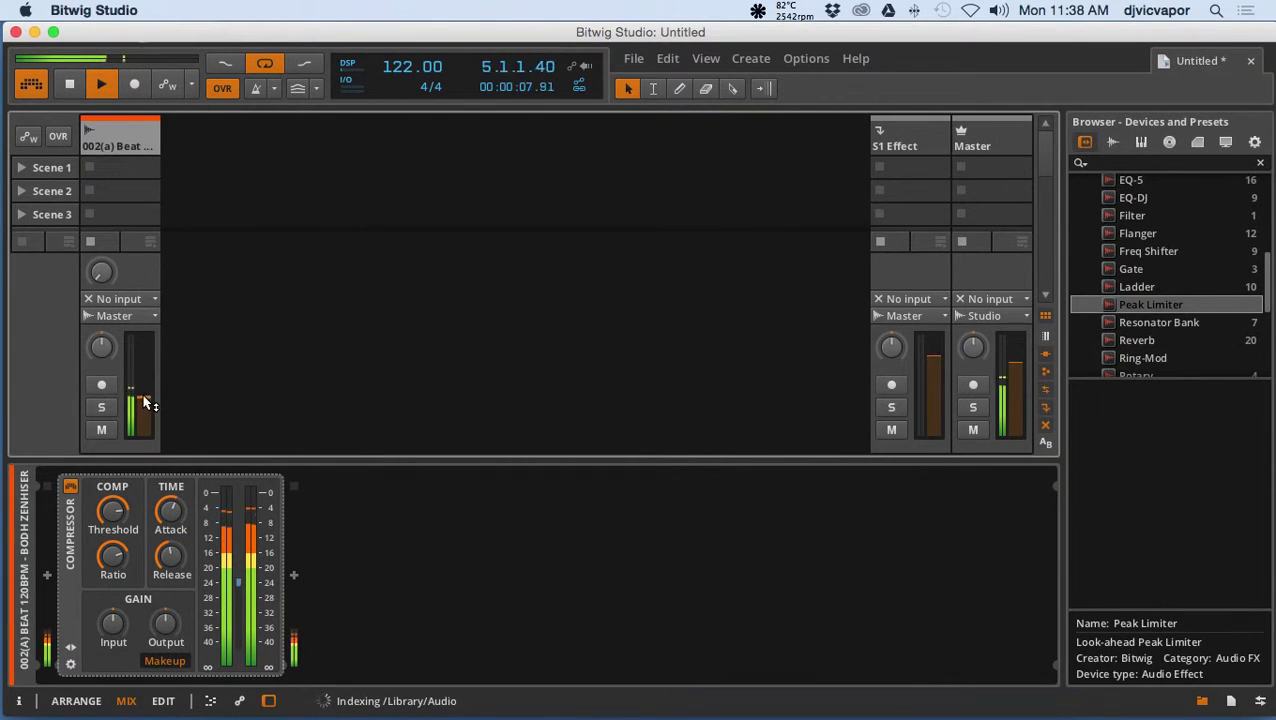
left_click(1006, 140)
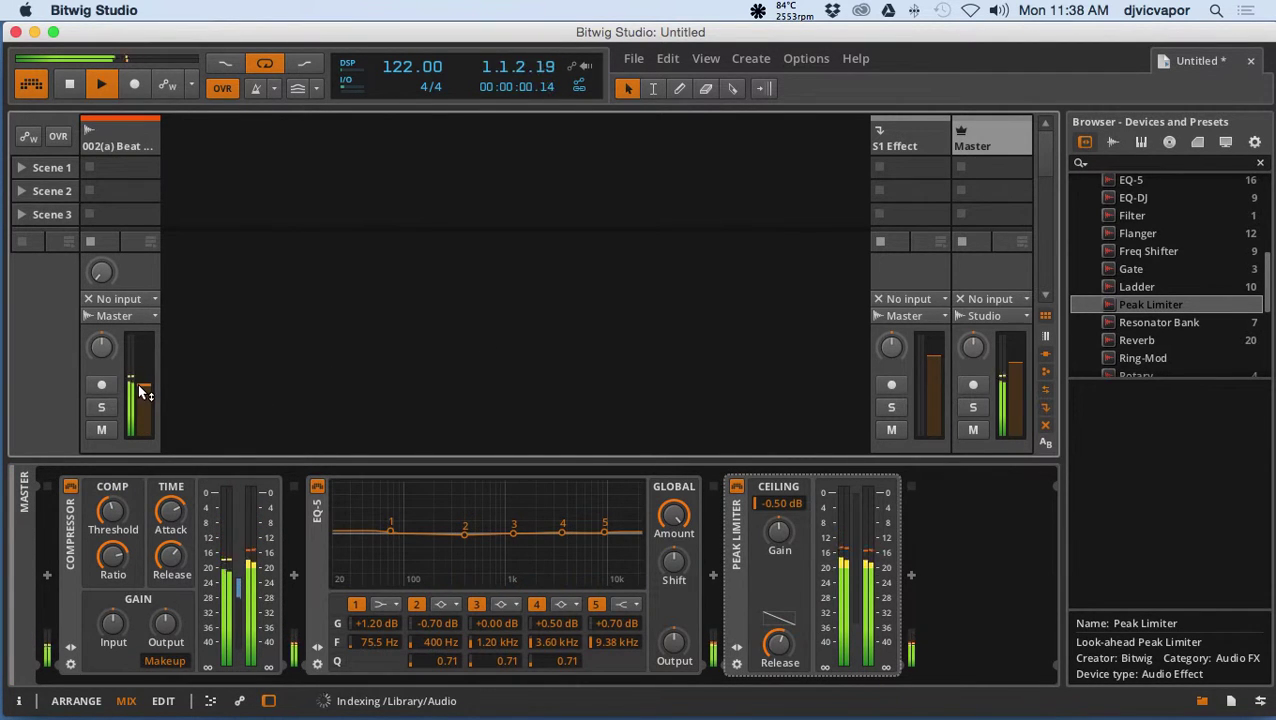
left_click_drag(140, 384, 140, 356)
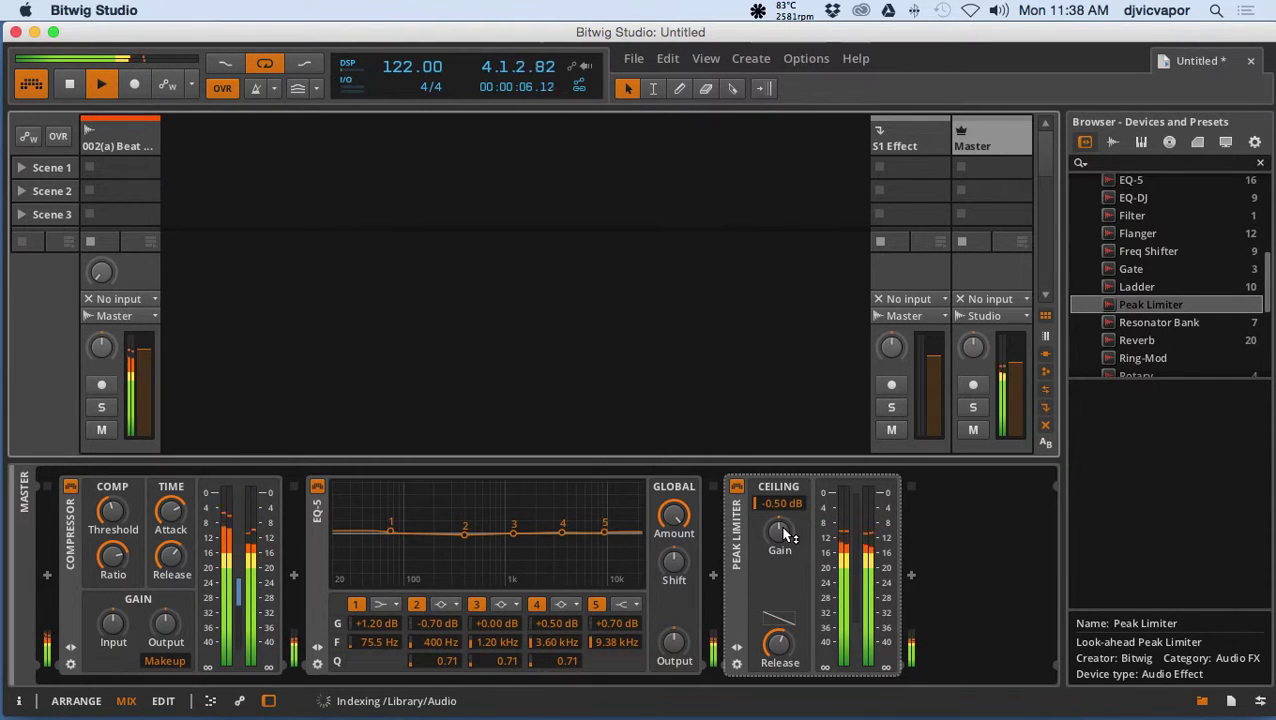
Step: Adjust the Peak Limiter gain, lower its ceiling to -4.35 dB, and raise 002(a) to +5.11 dB
left_click_drag(783, 535, 800, 507)
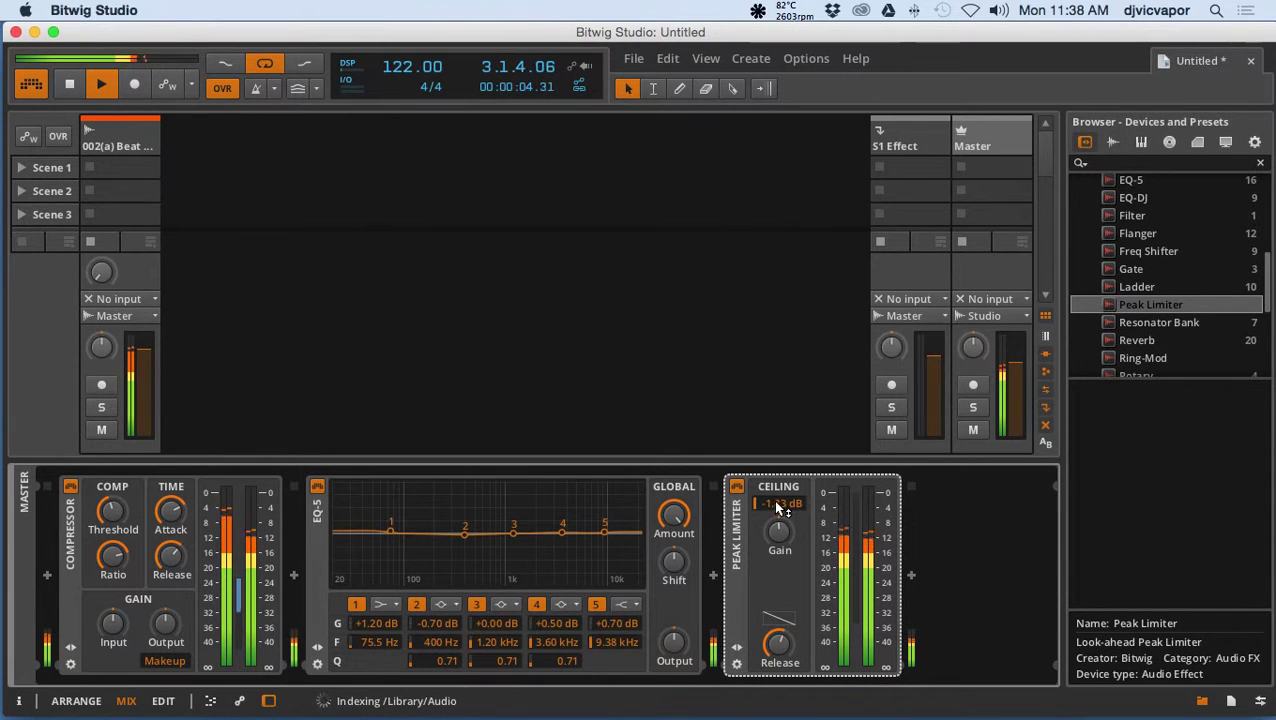
left_click_drag(779, 507, 779, 522)
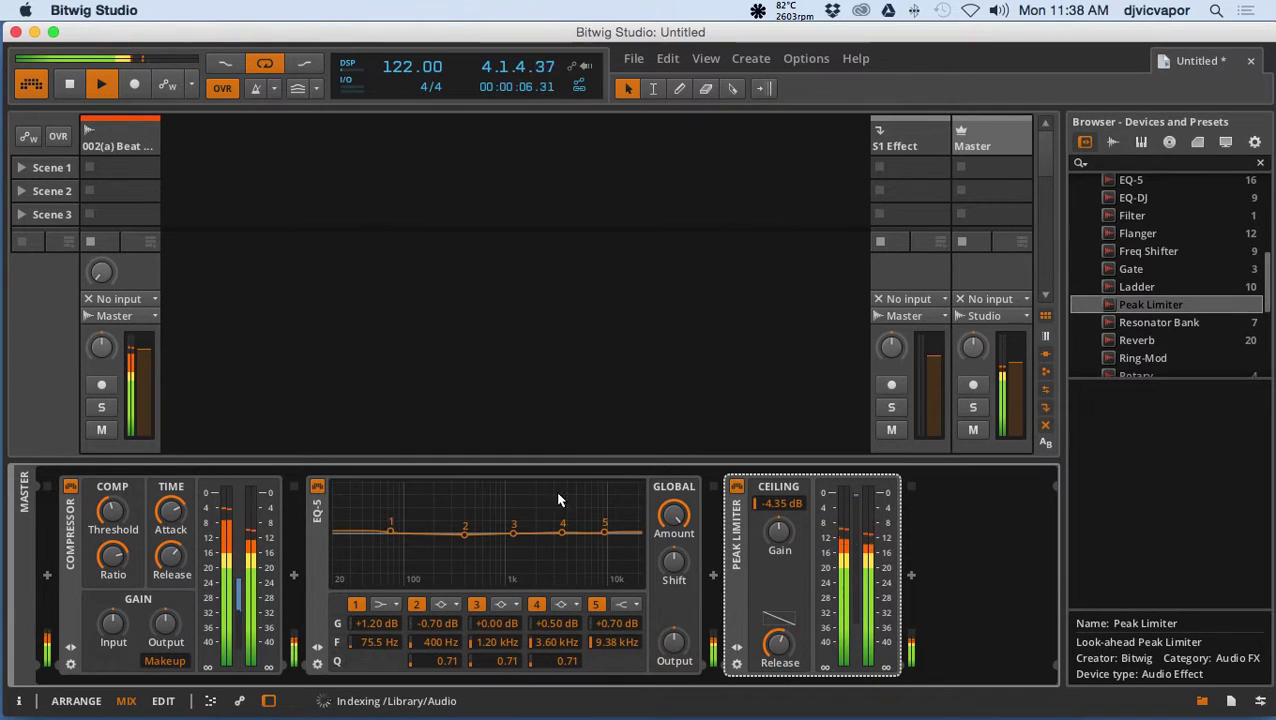
left_click_drag(151, 362, 151, 338)
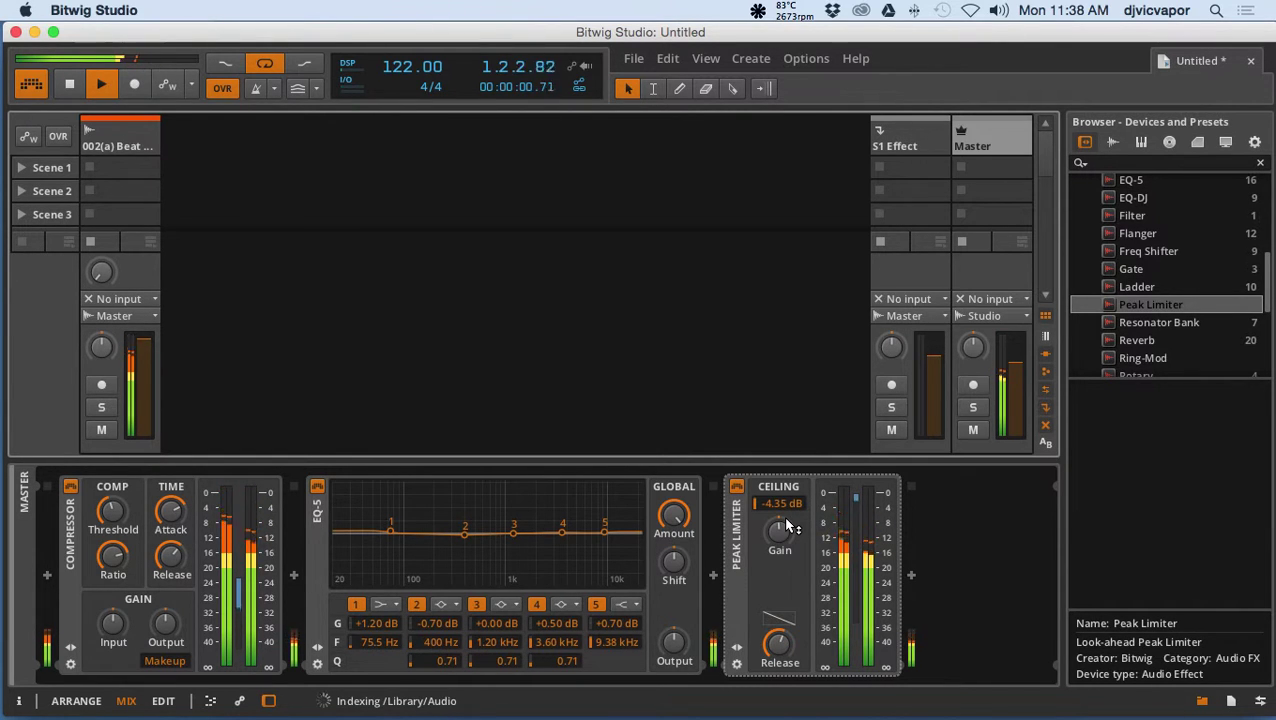
Step: Bypass and re-enable the Peak Limiter, set the beat track to +3.15 dB, and stop playback
left_click(737, 488)
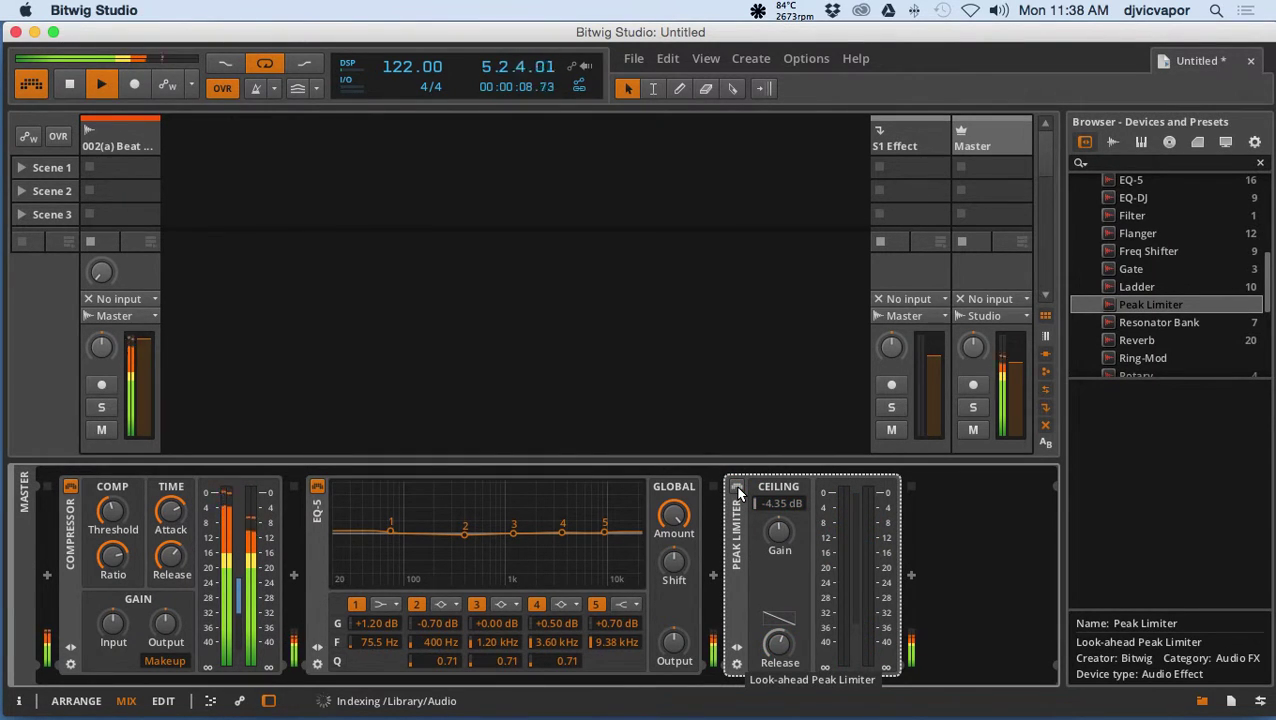
left_click(737, 488)
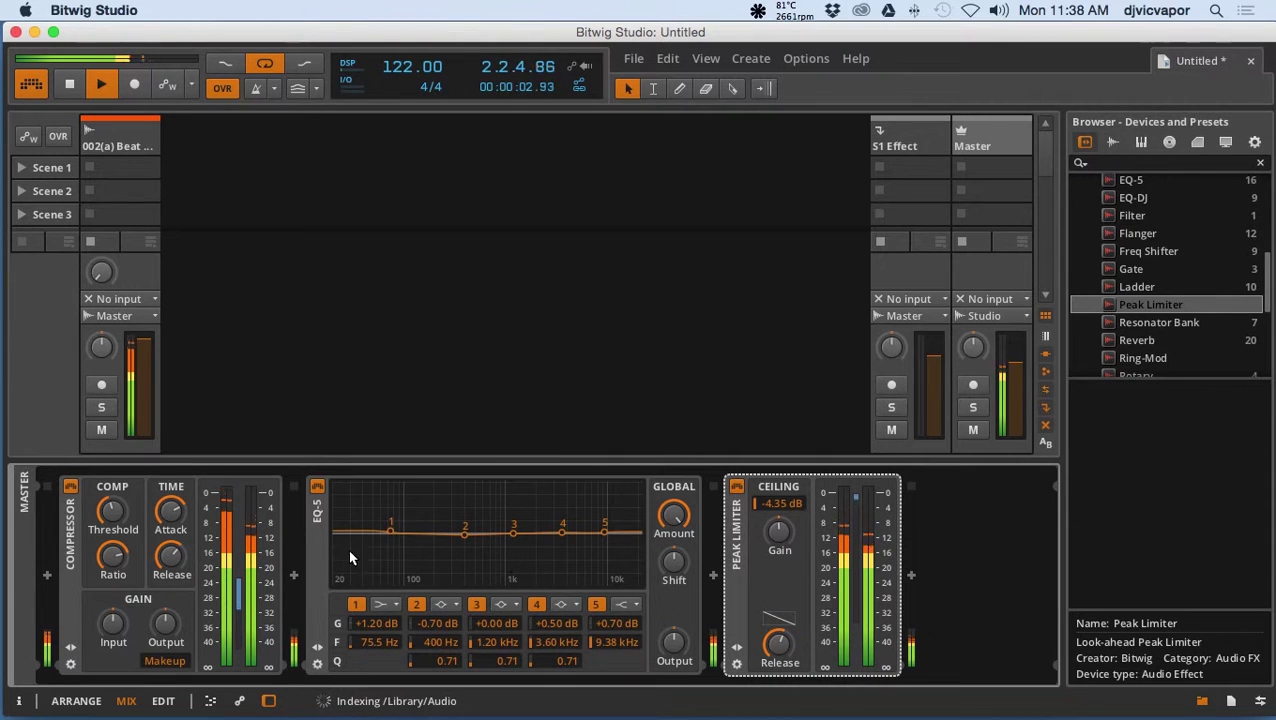
left_click_drag(150, 346, 150, 369)
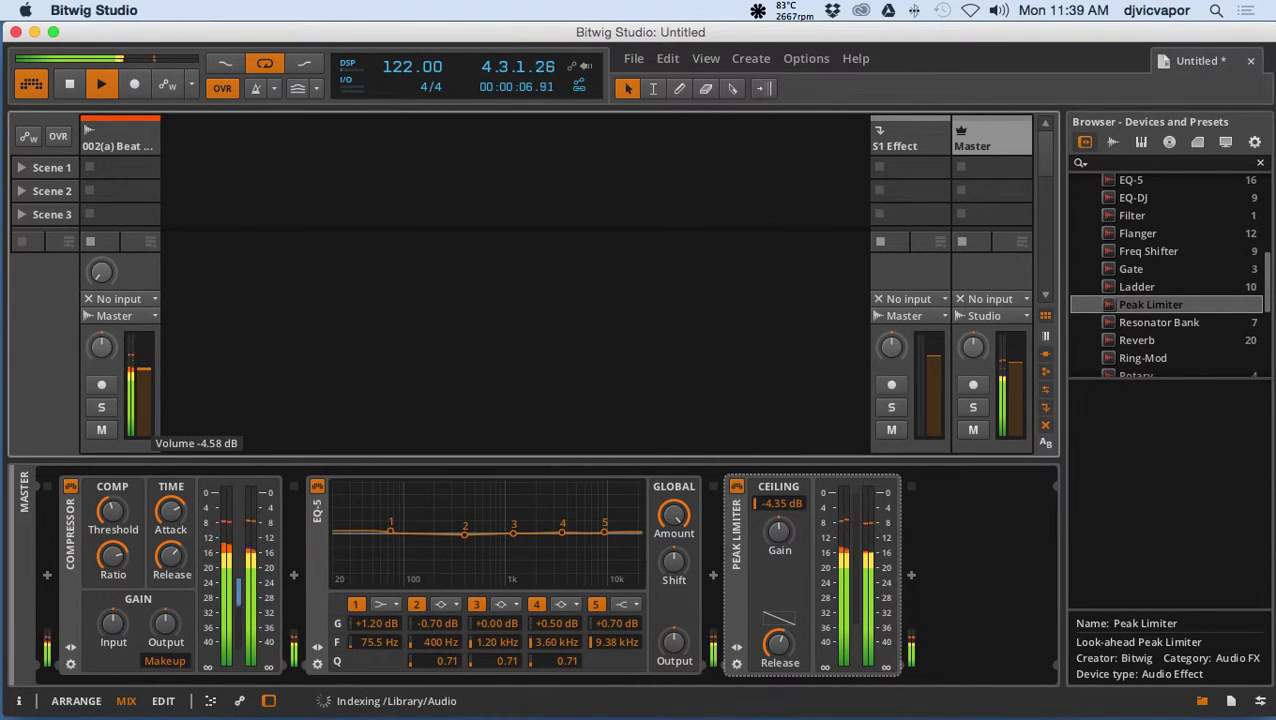
left_click(69, 84)
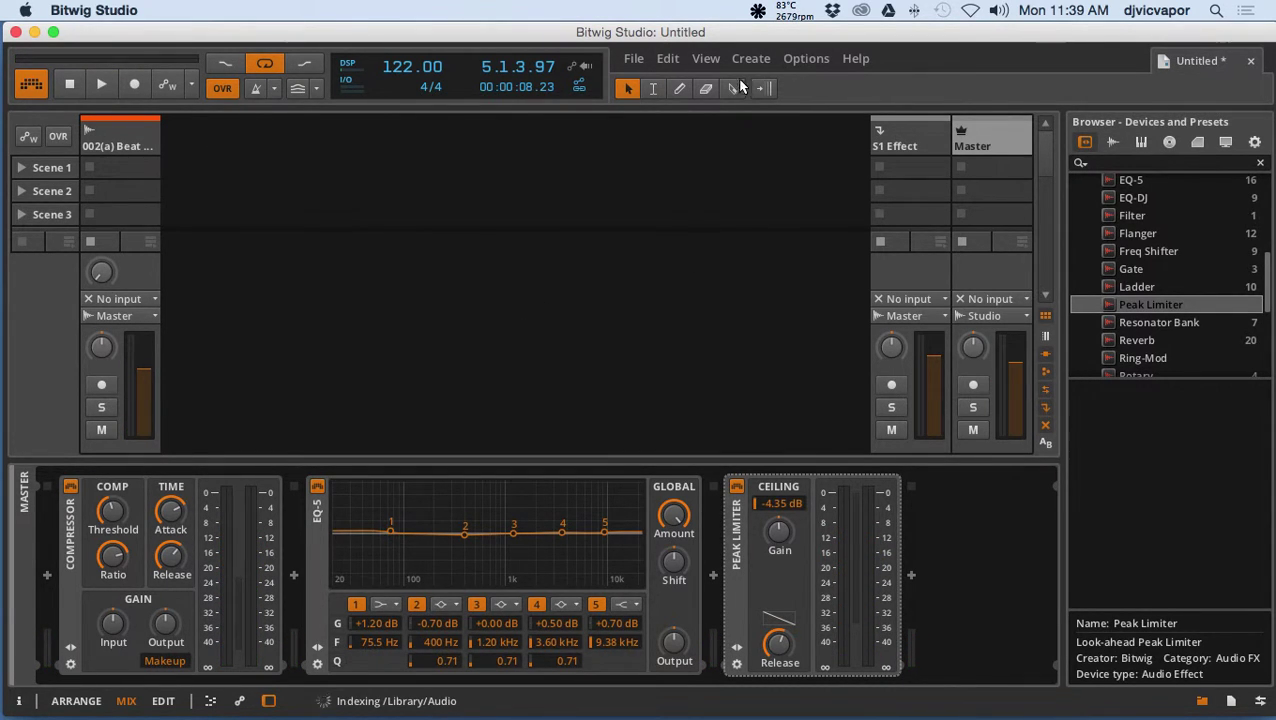
Step: Choose Export Audio... from the File menu
left_click_drag(728, 33, 726, 32)
left_click(800, 59)
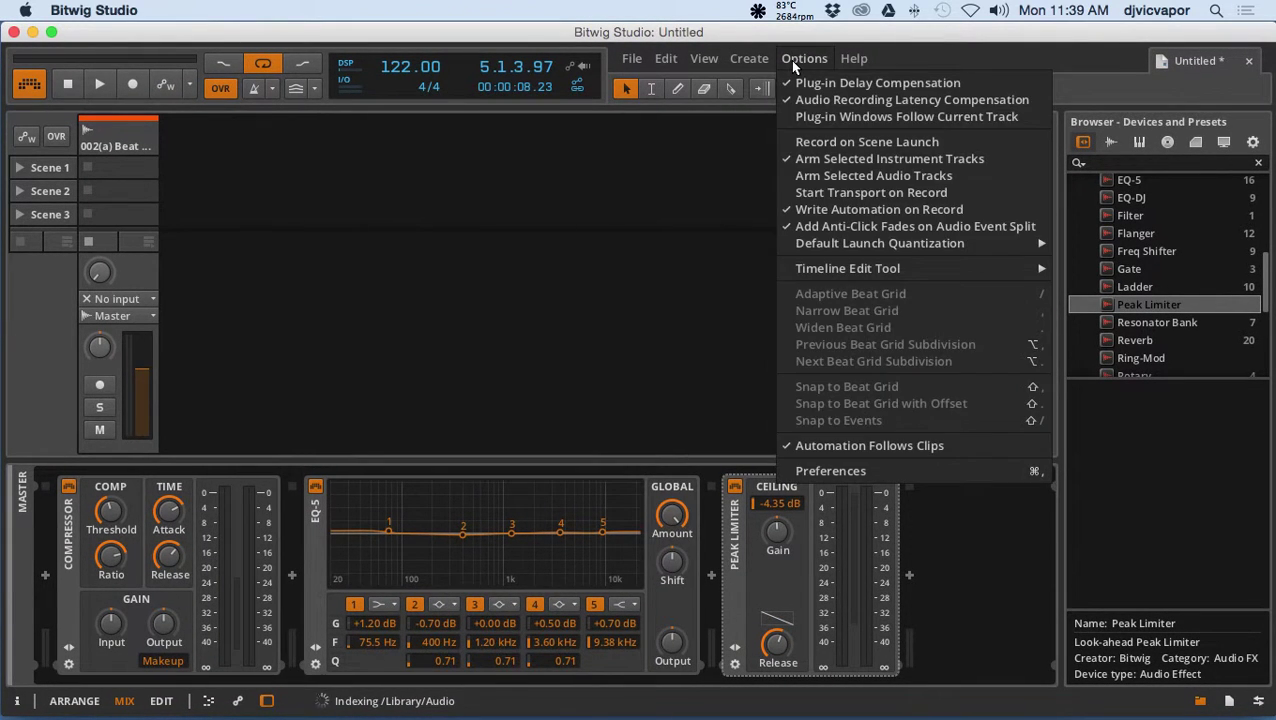
mouse_move(644, 63)
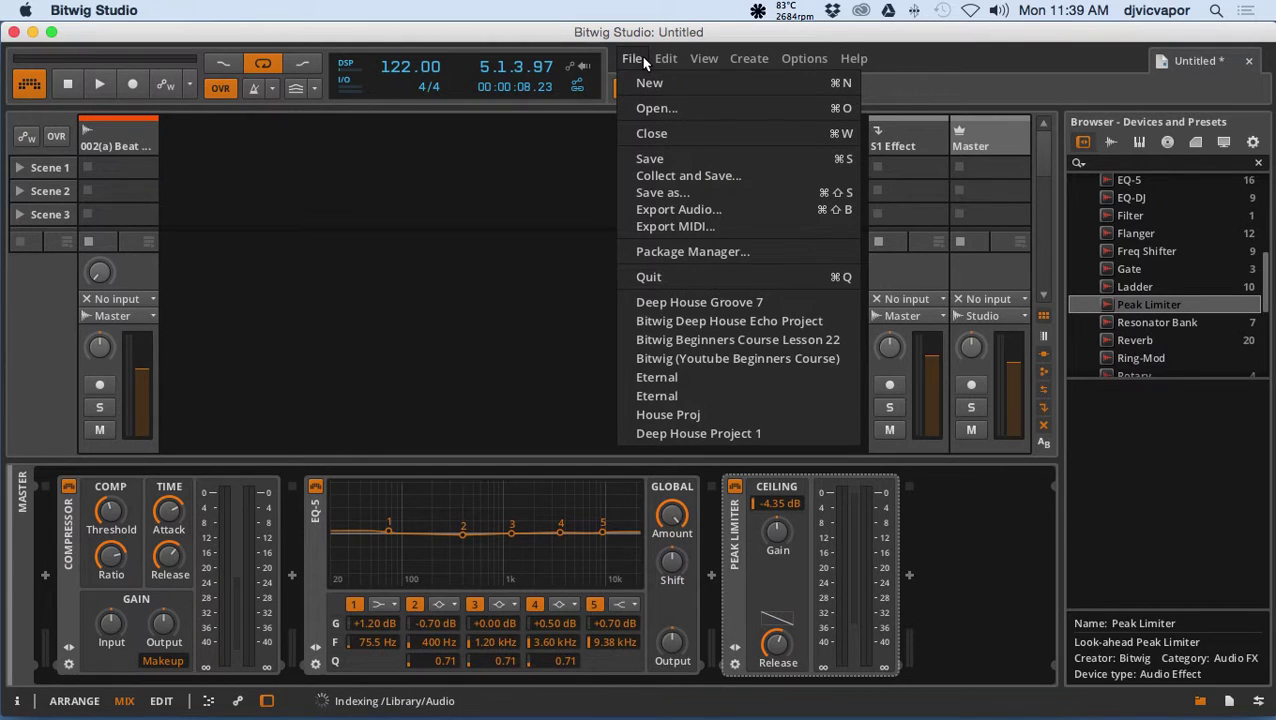
left_click(660, 210)
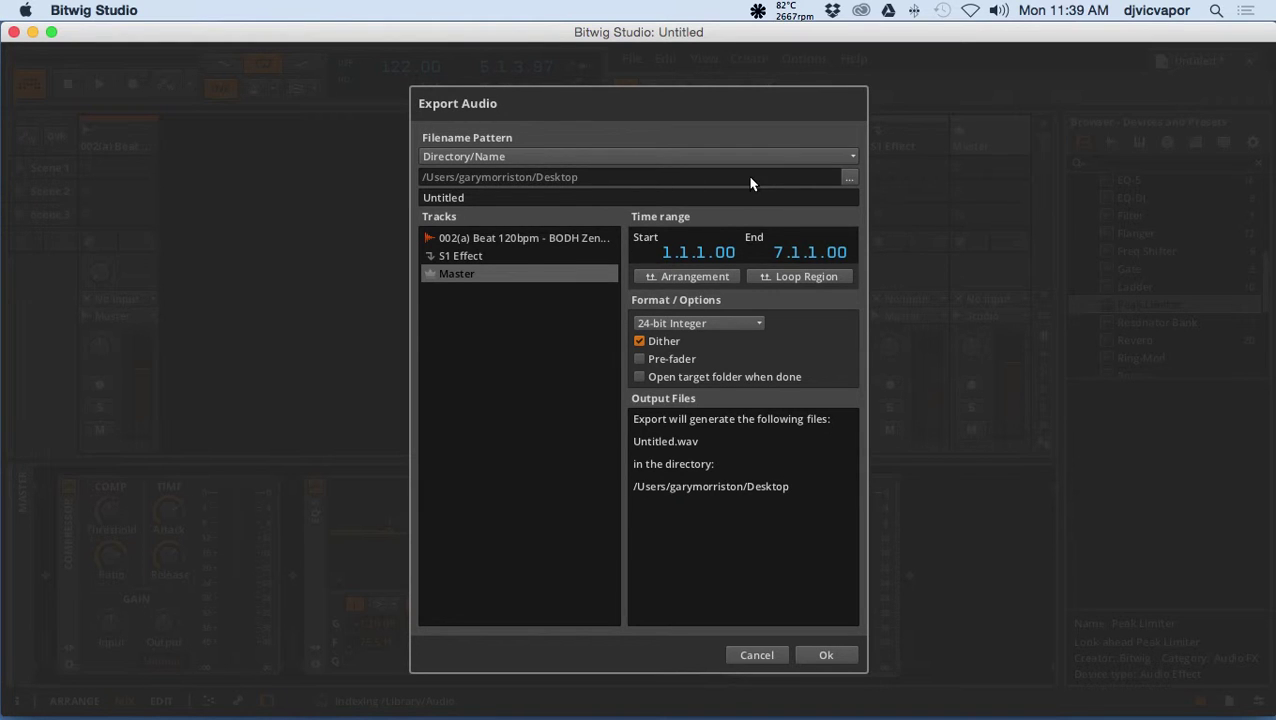
Step: Keep Desktop as the output folder, name the file 'Youtube tutorial example', and select the Master track
left_click(850, 177)
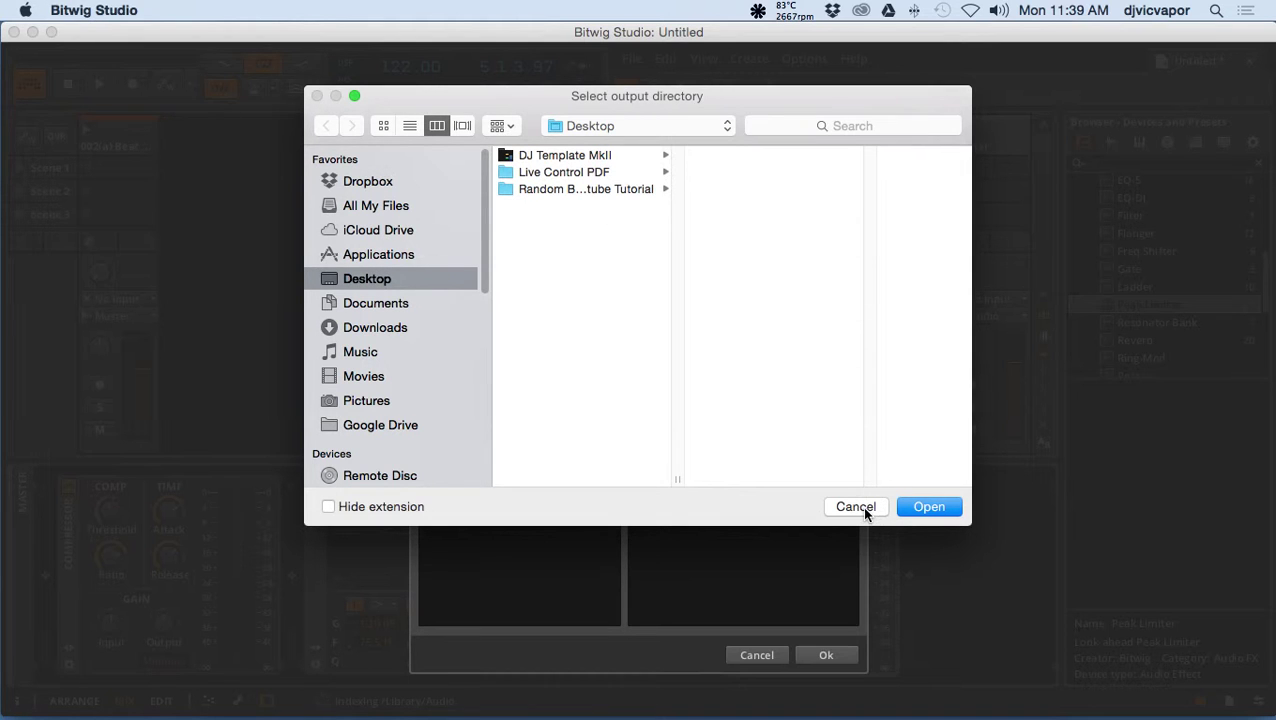
left_click(928, 507)
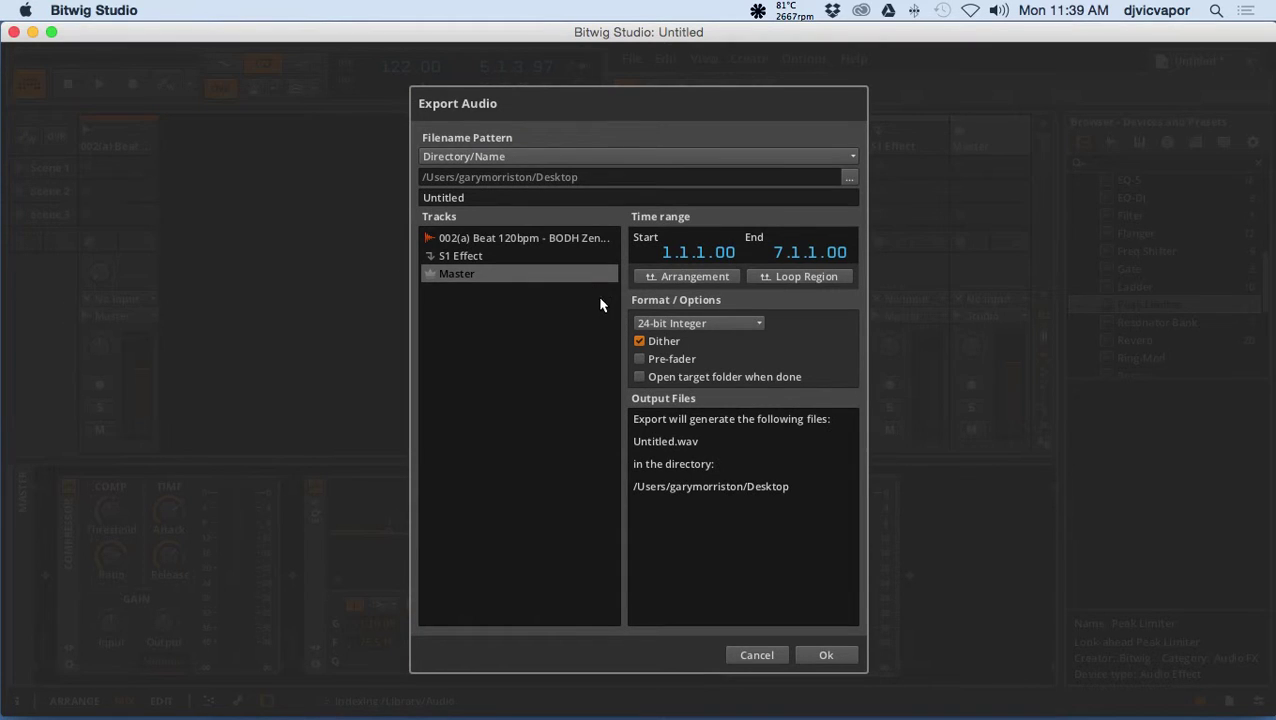
double_click(448, 197)
type("Youtube tutorial e")
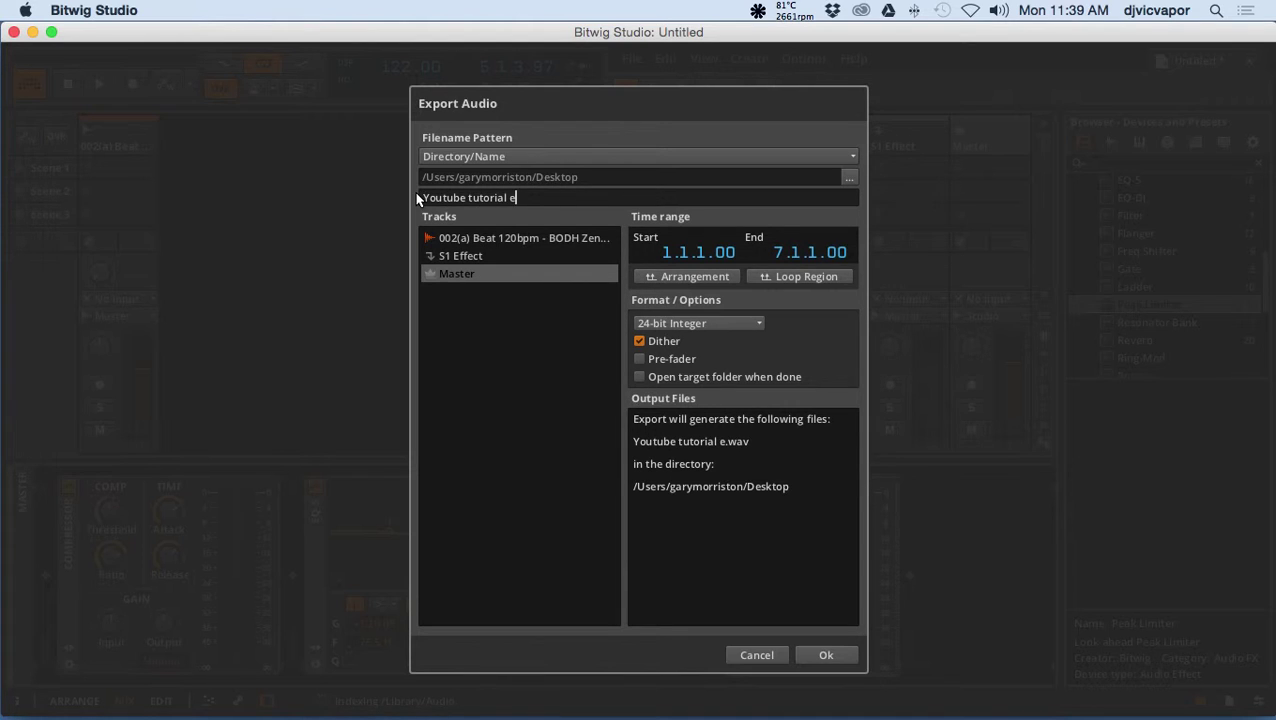
type("xample")
left_click(483, 280)
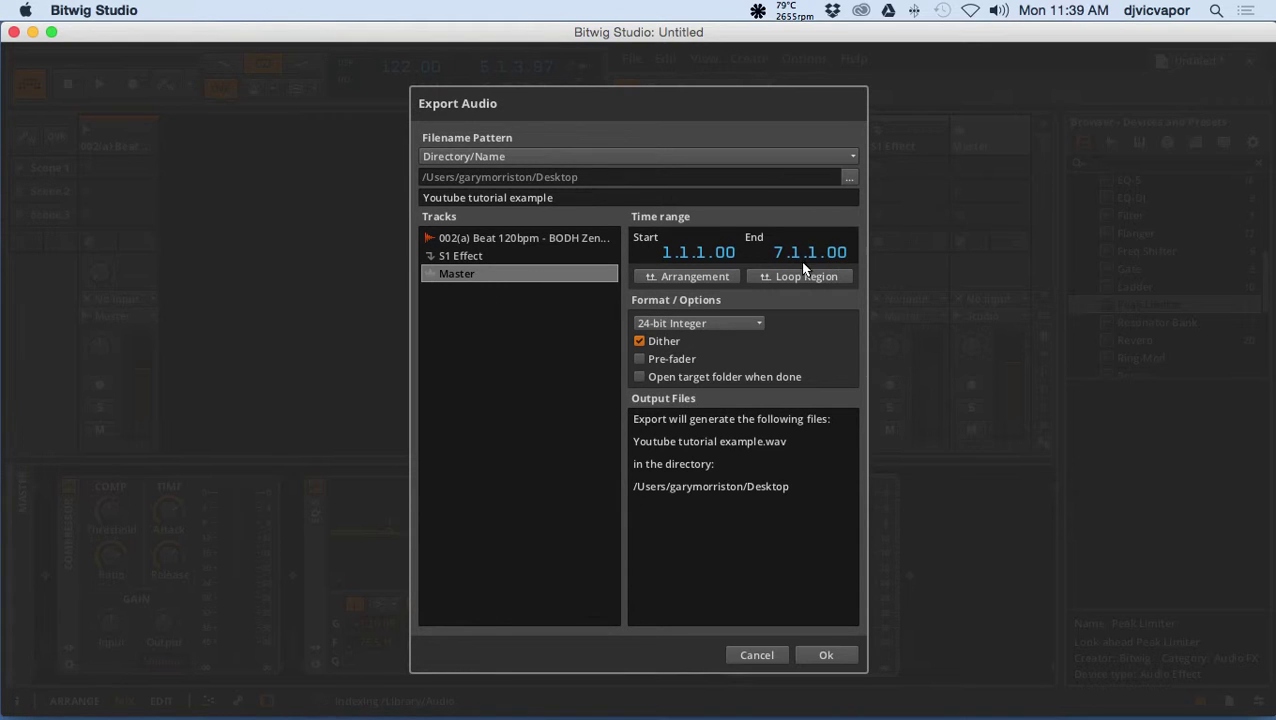
Step: Export 'Youtube tutorial example.wav', verify it on the Desktop, then restore the Bitwig mixer window
left_click(820, 656)
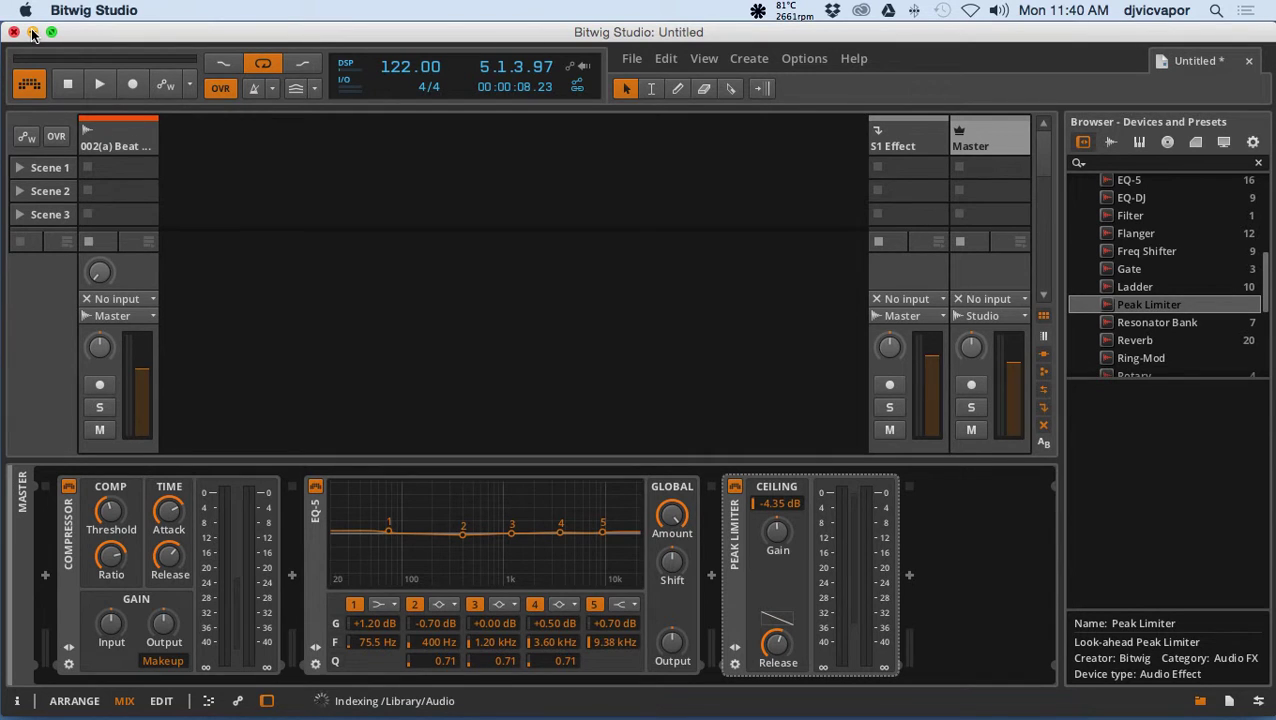
left_click(32, 33)
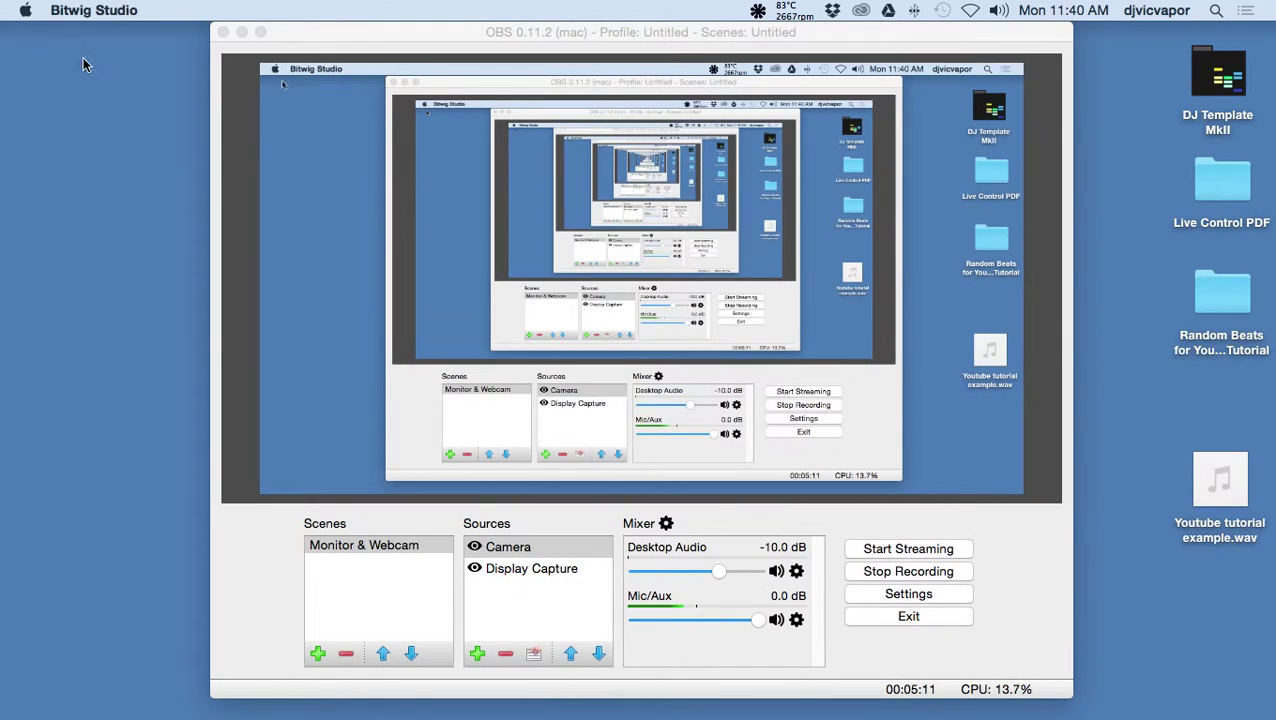
mouse_move(1211, 494)
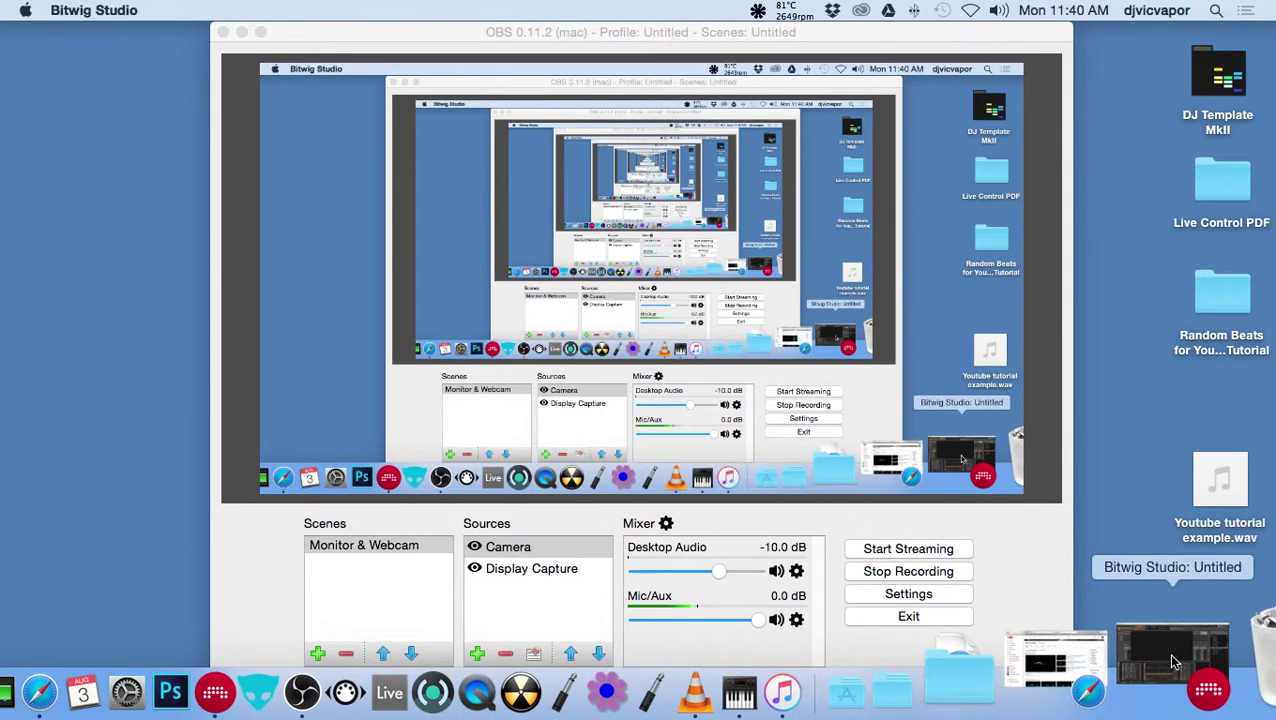
left_click(1167, 652)
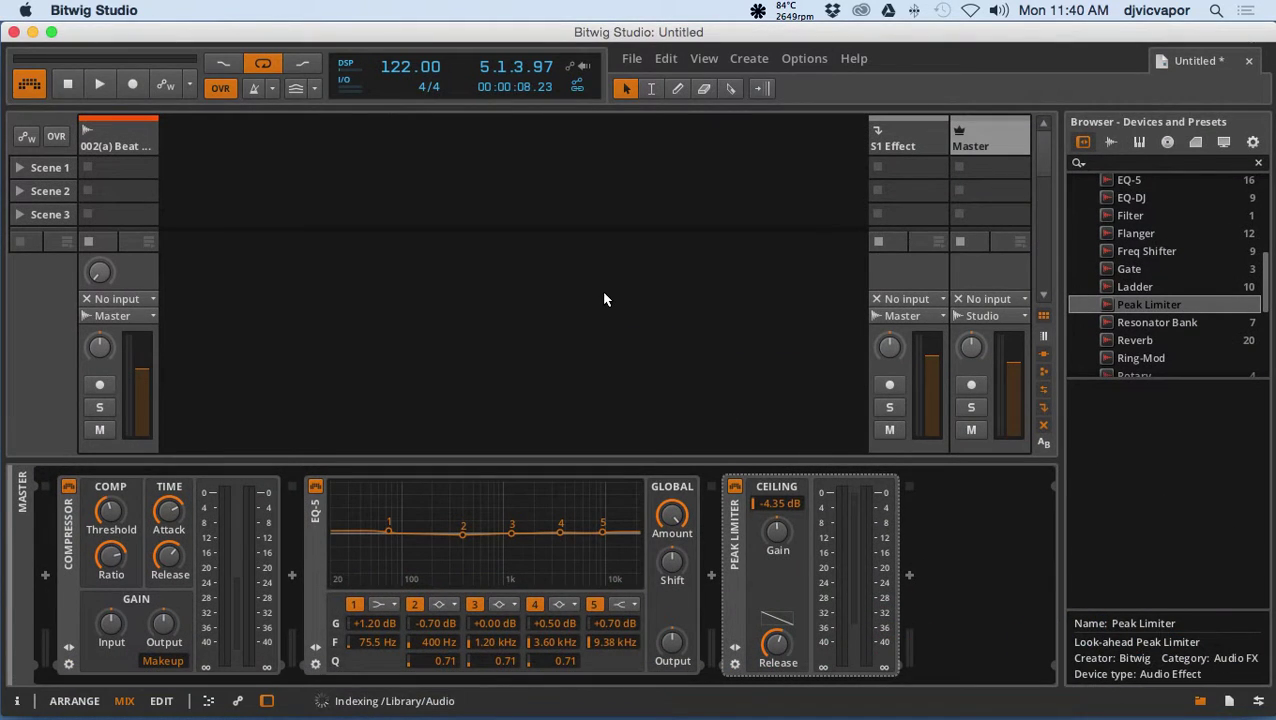